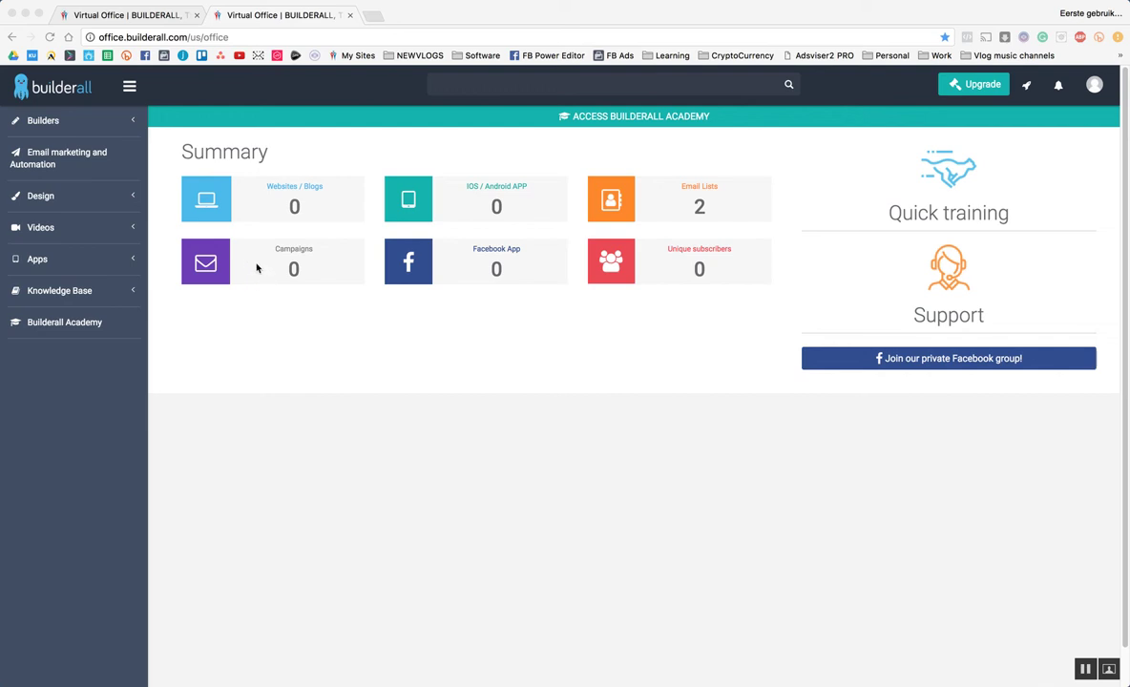
Start a new website from Builders > Drag n Drop Site Builder in the sidebar.
click(95, 115)
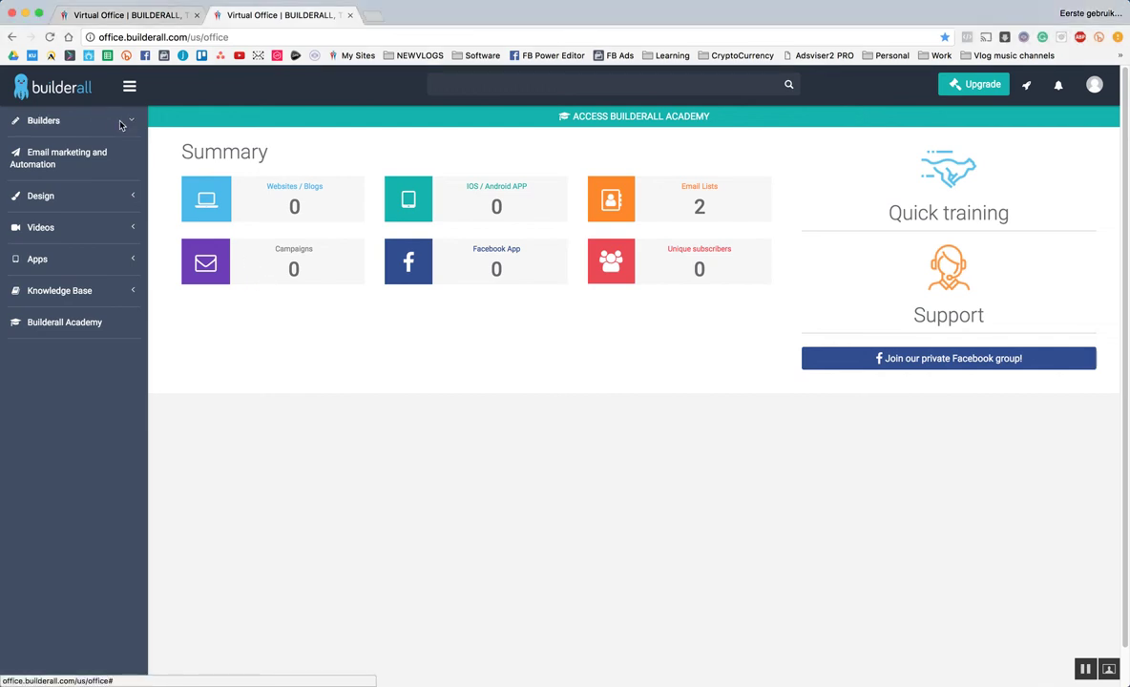
click(112, 149)
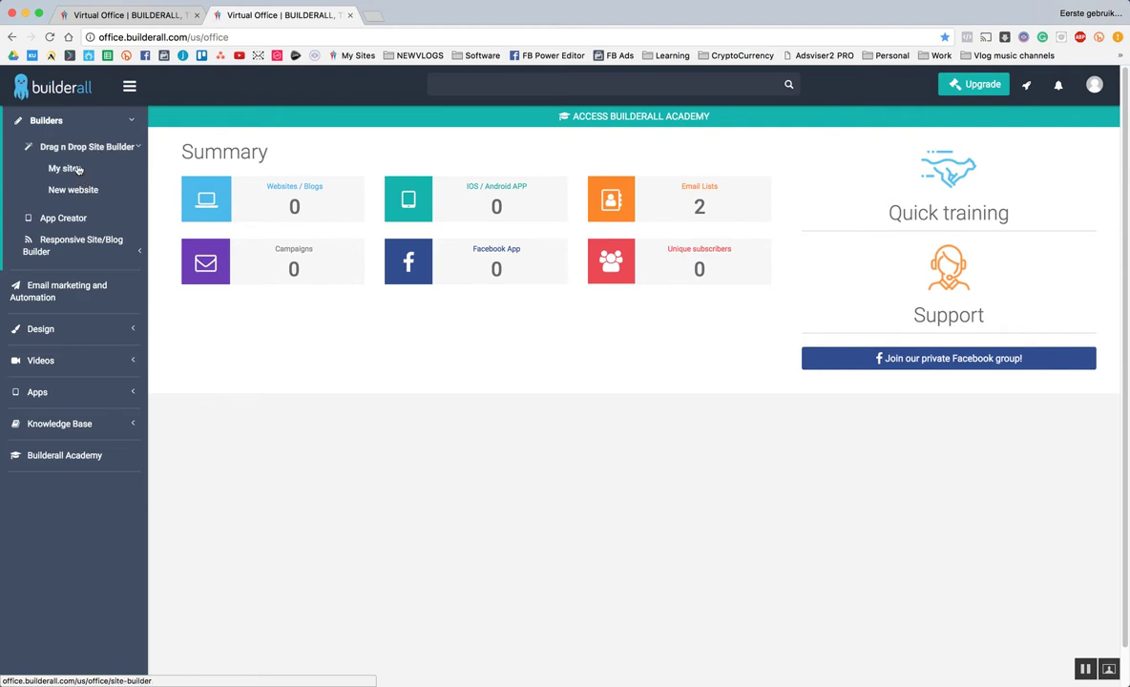
click(85, 190)
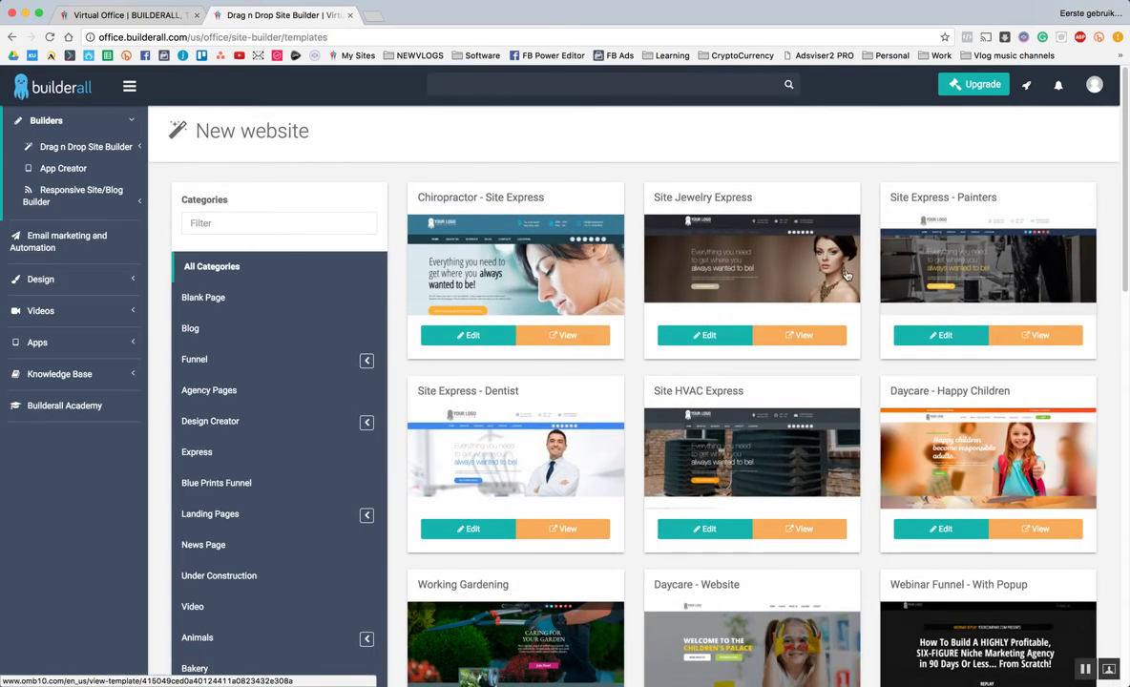
Browse the template grid to its end, past Site Express - Financial Consultant.
scroll(820, 258, down, 10)
scroll(847, 294, down, 5)
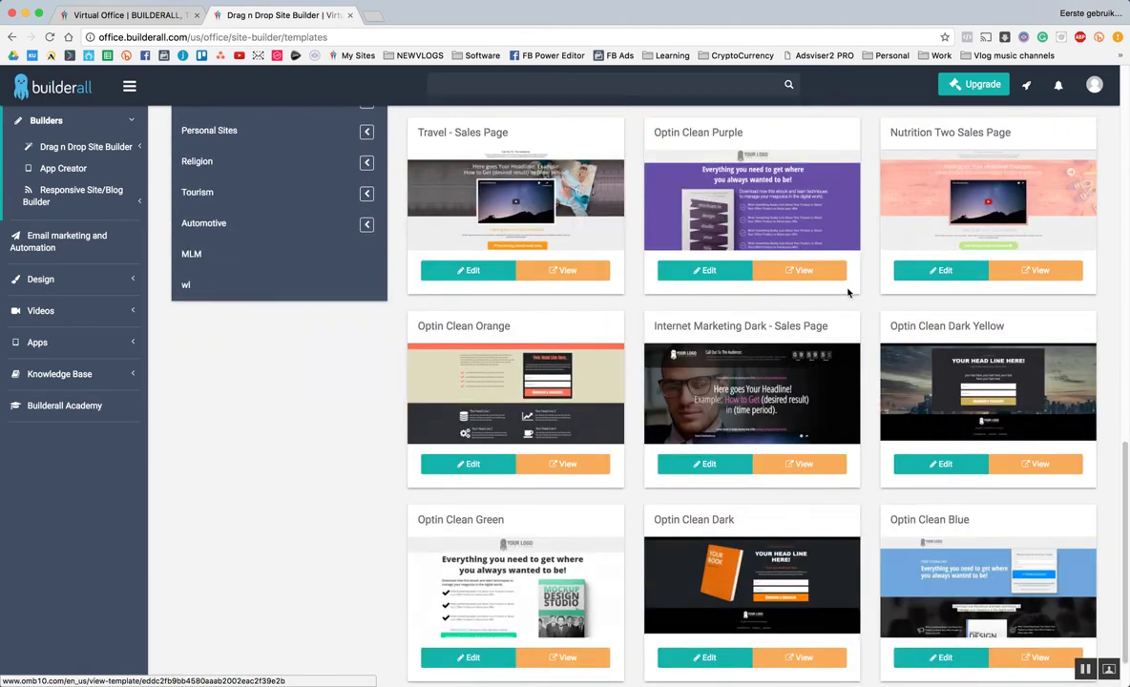
scroll(847, 290, down, 12)
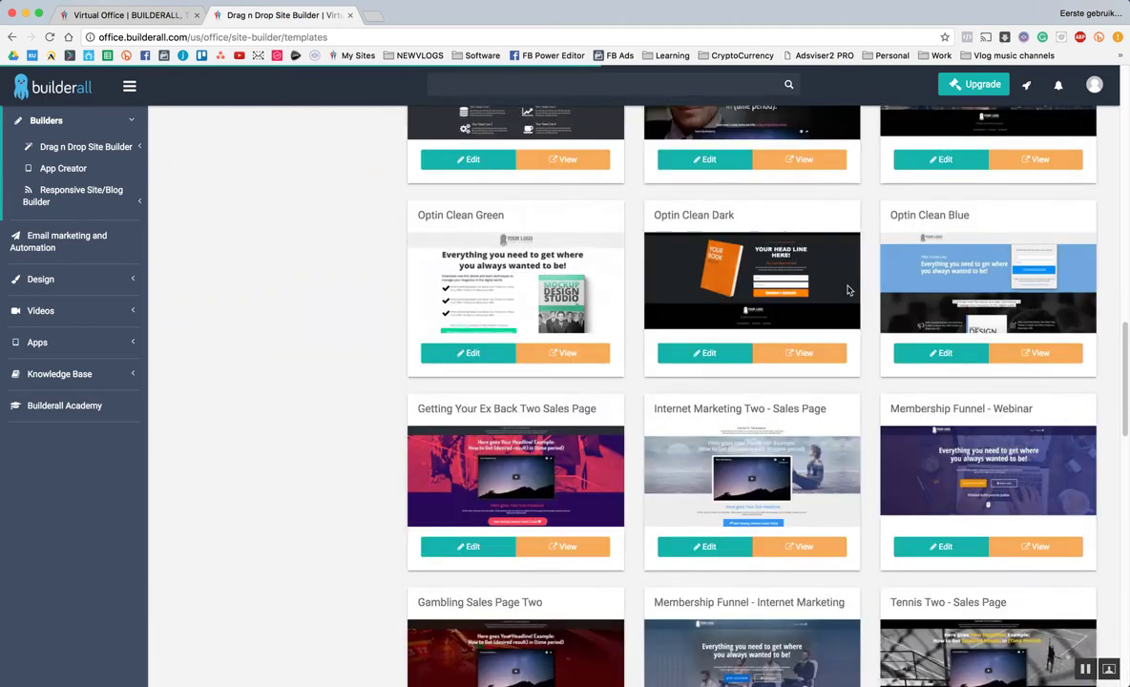
scroll(848, 290, down, 4)
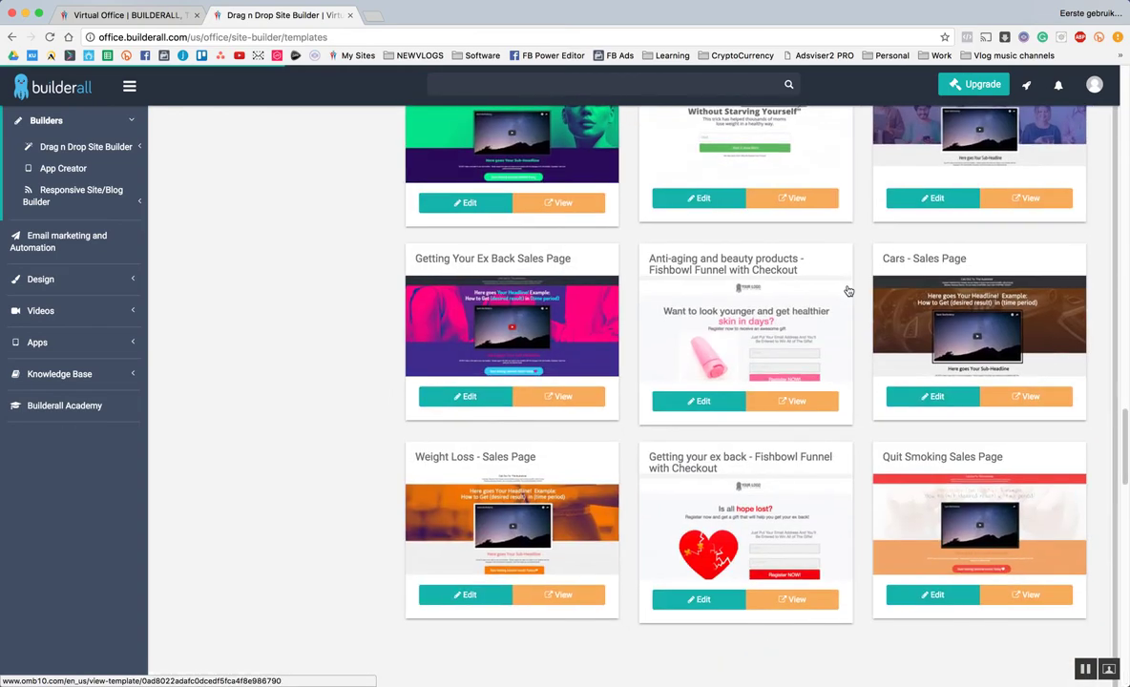
scroll(848, 290, down, 4)
scroll(848, 290, down, 2)
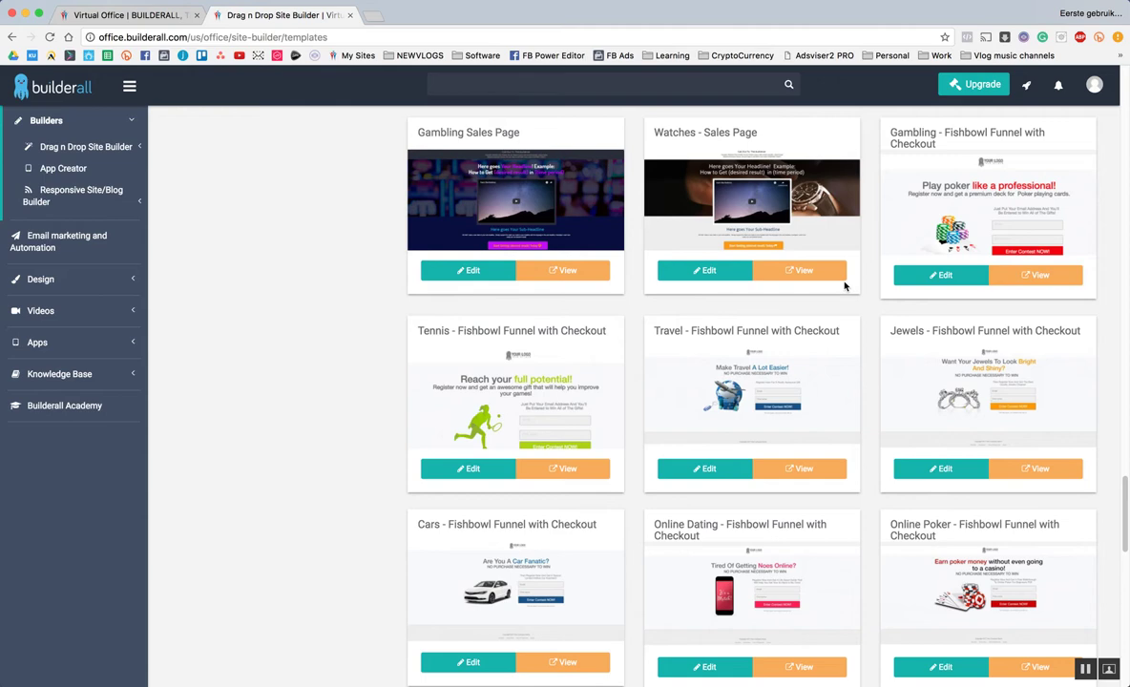
scroll(845, 285, down, 3)
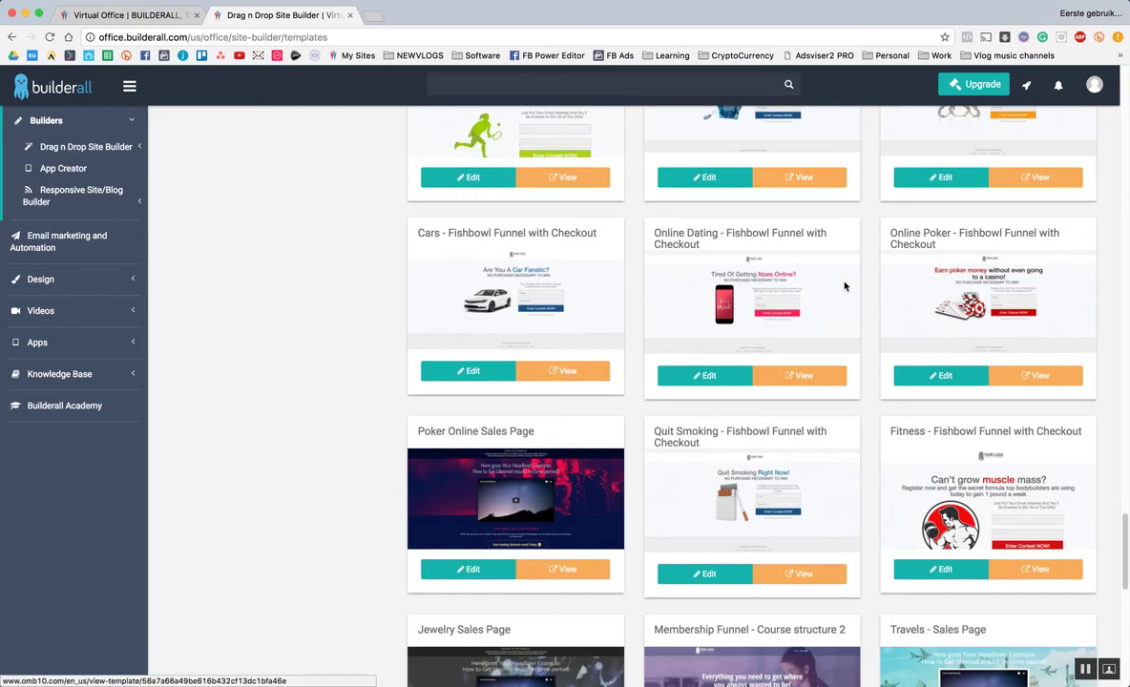
scroll(845, 286, down, 3)
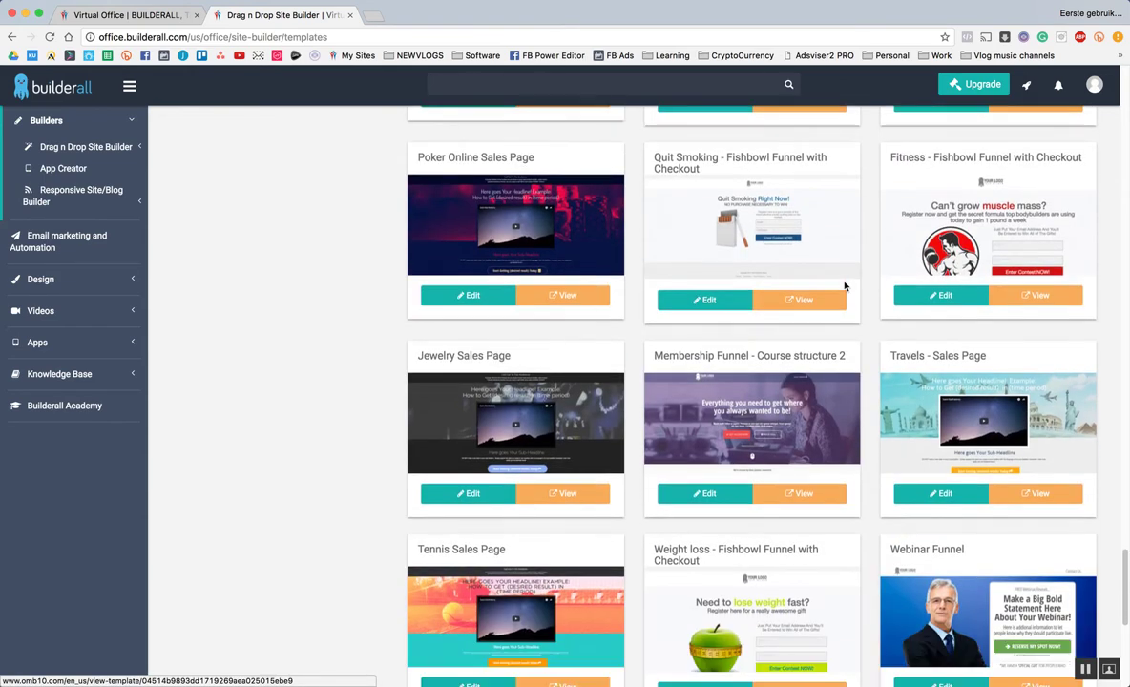
scroll(845, 286, down, 5)
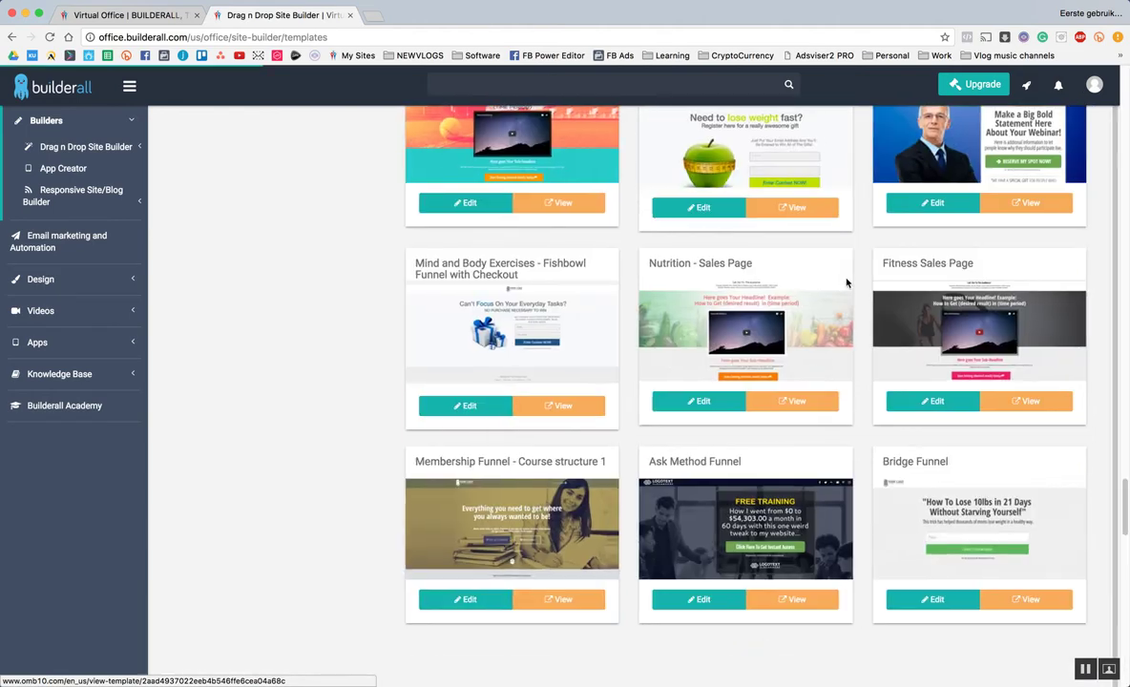
scroll(846, 284, down, 4)
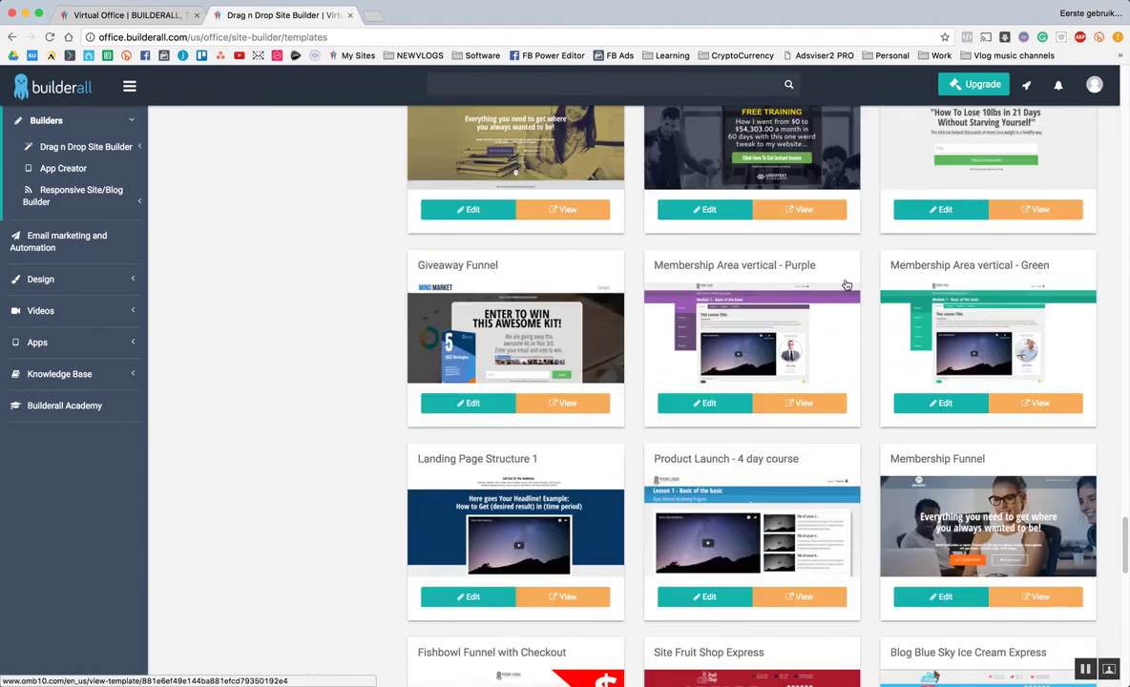
scroll(841, 286, down, 3)
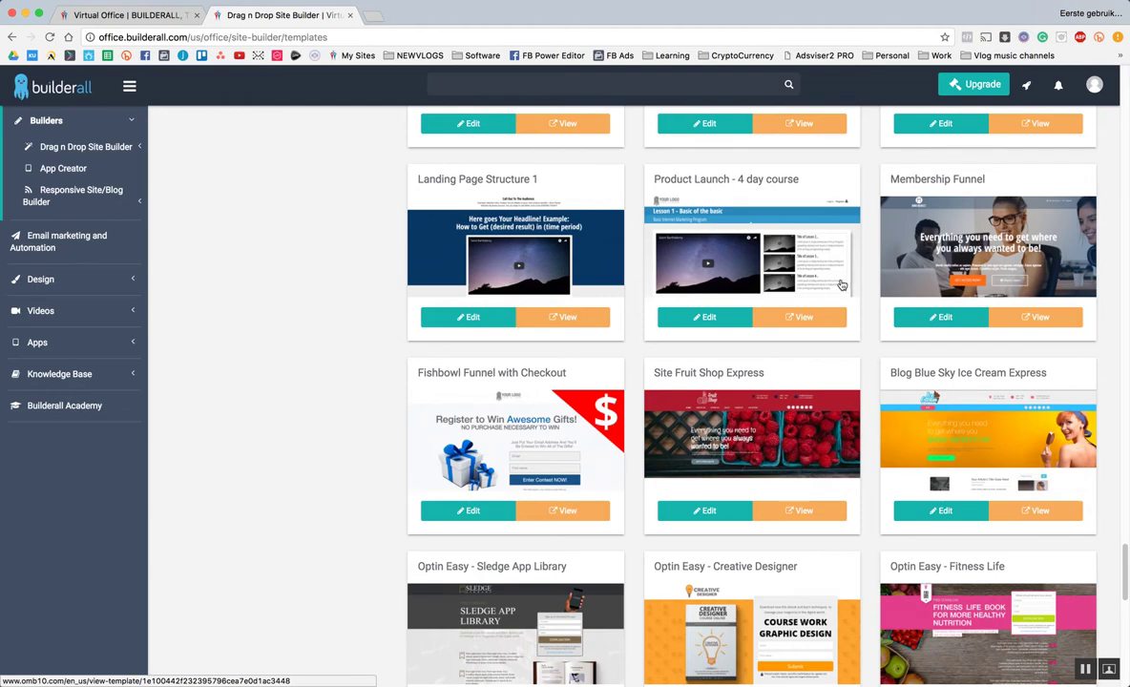
scroll(864, 307, down, 4)
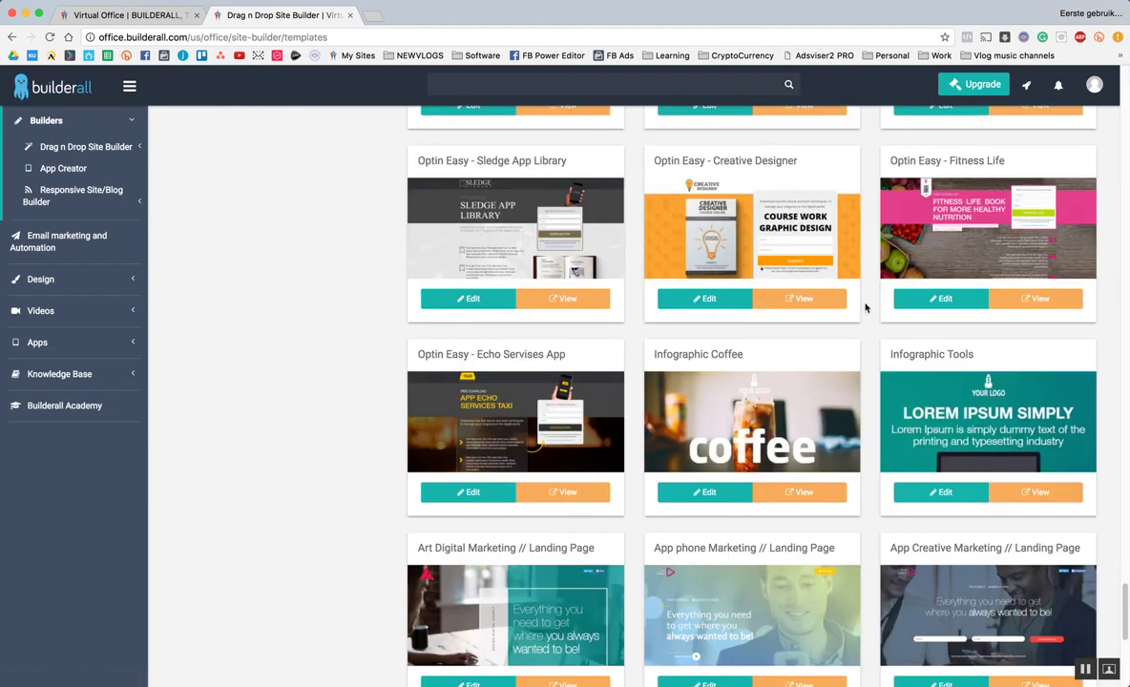
scroll(866, 307, down, 4)
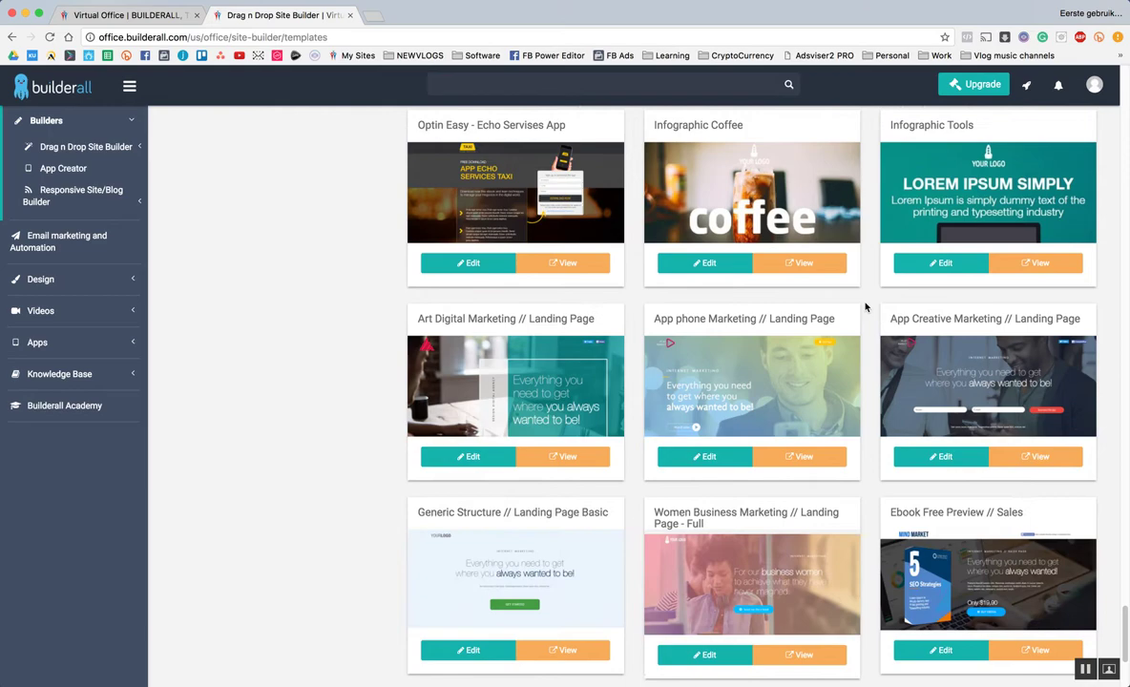
scroll(870, 306, down, 2)
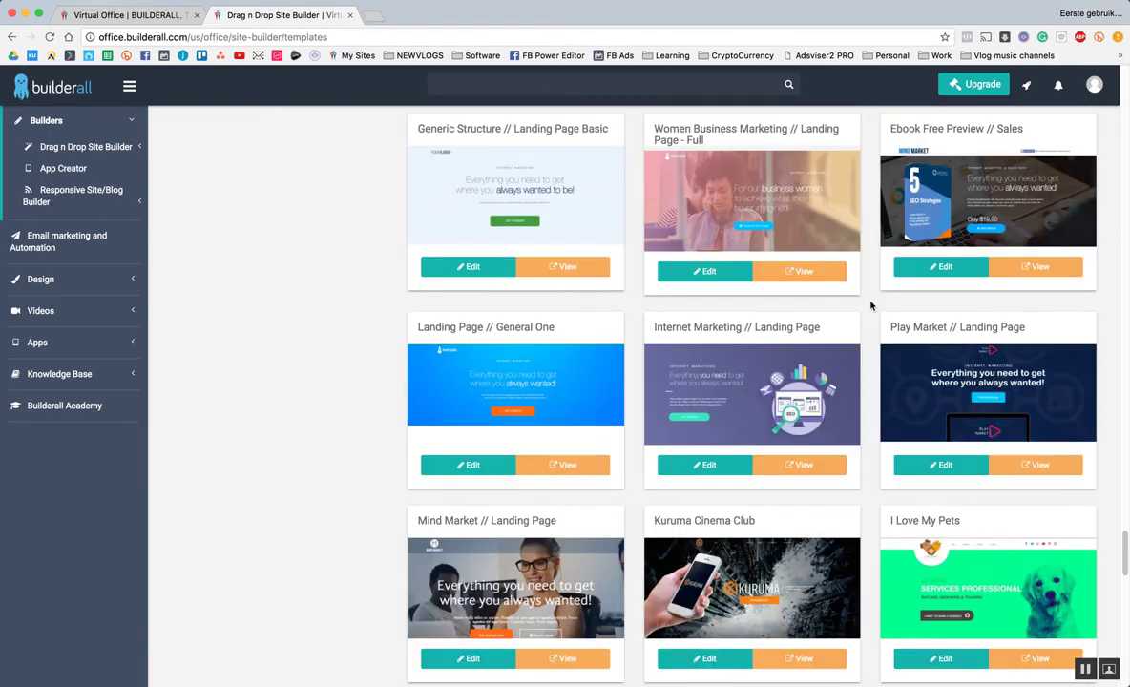
scroll(870, 303, down, 4)
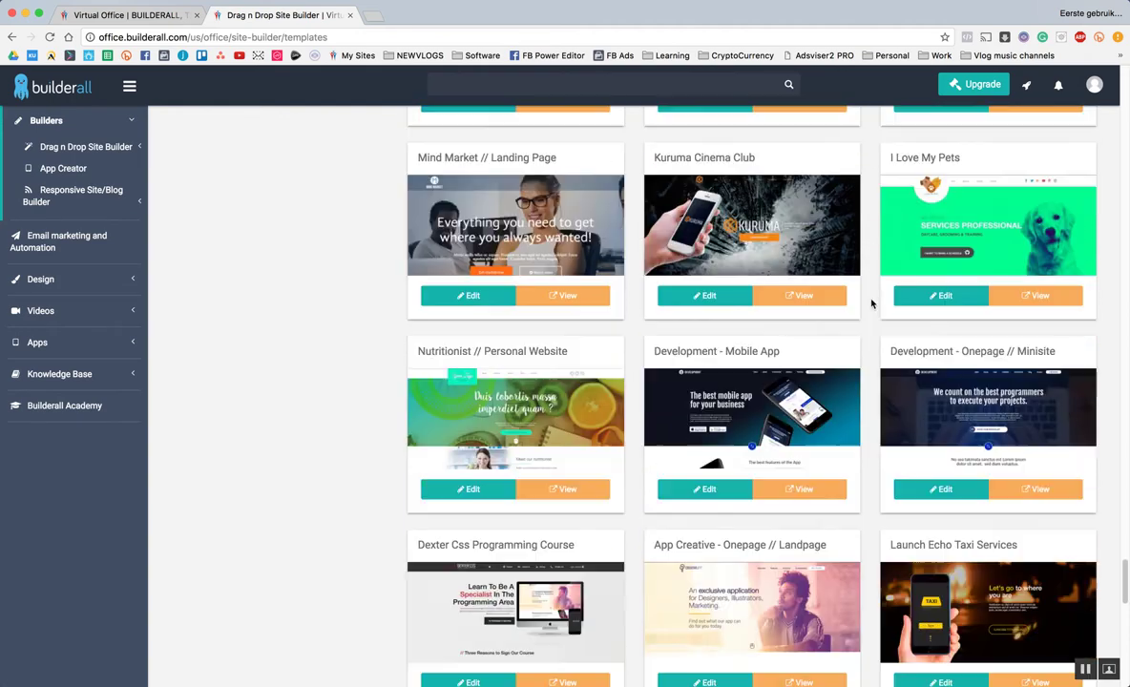
scroll(871, 303, down, 1)
scroll(871, 304, down, 4)
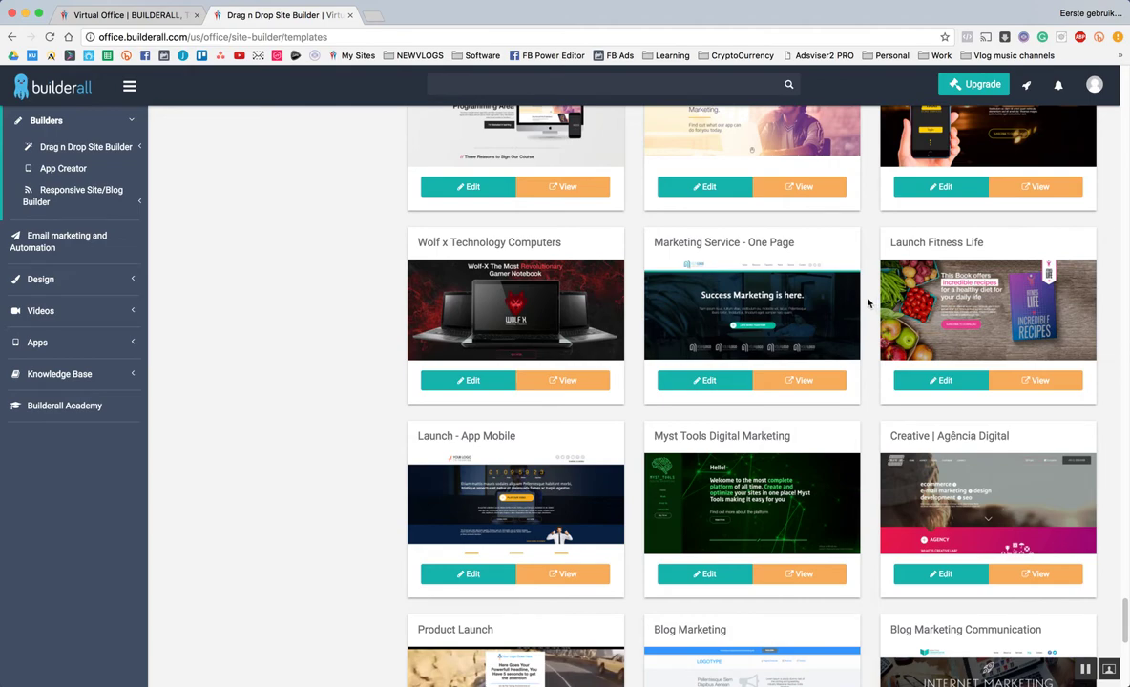
scroll(871, 303, down, 2)
scroll(878, 294, down, 3)
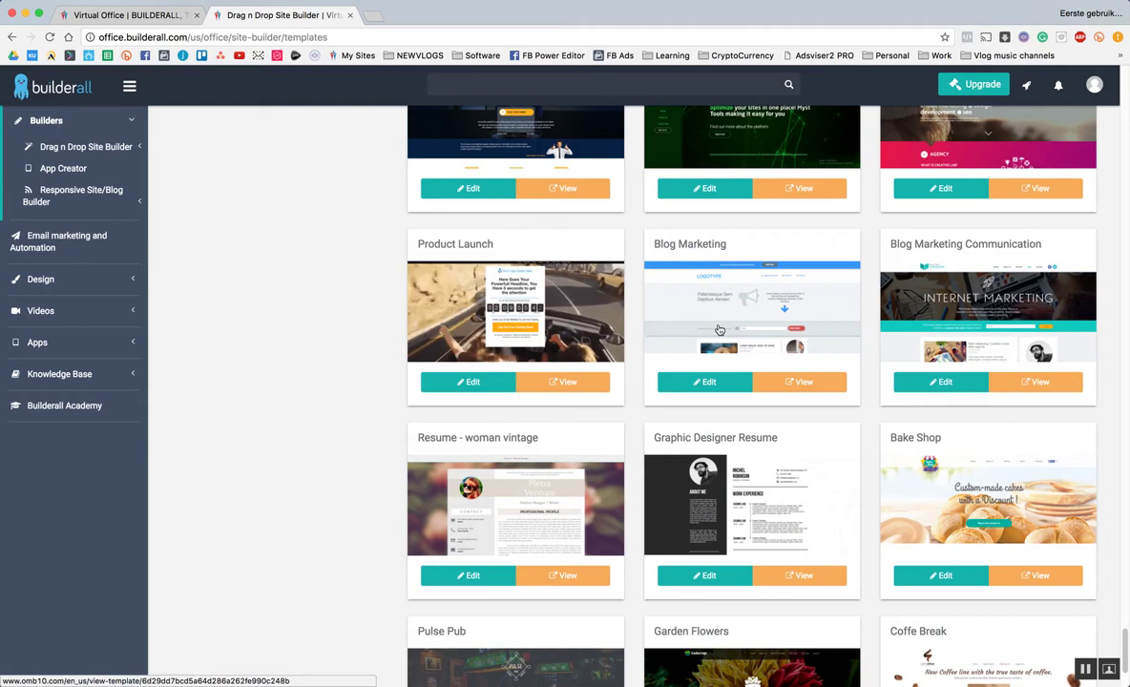
scroll(722, 330, down, 2)
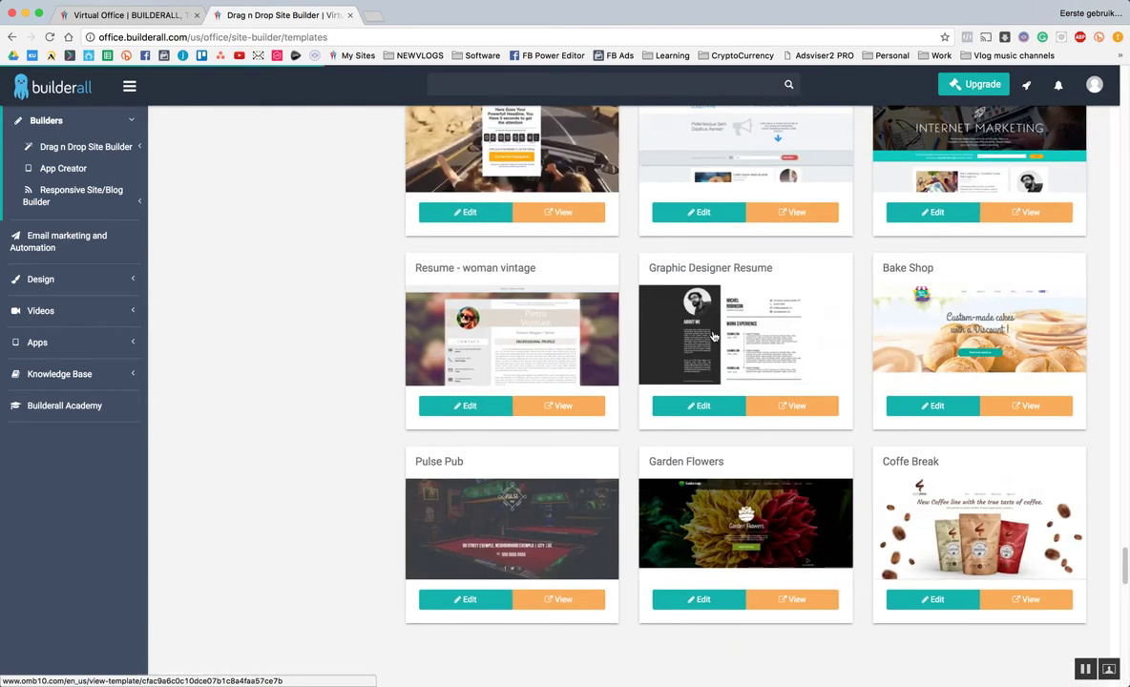
scroll(728, 328, down, 1)
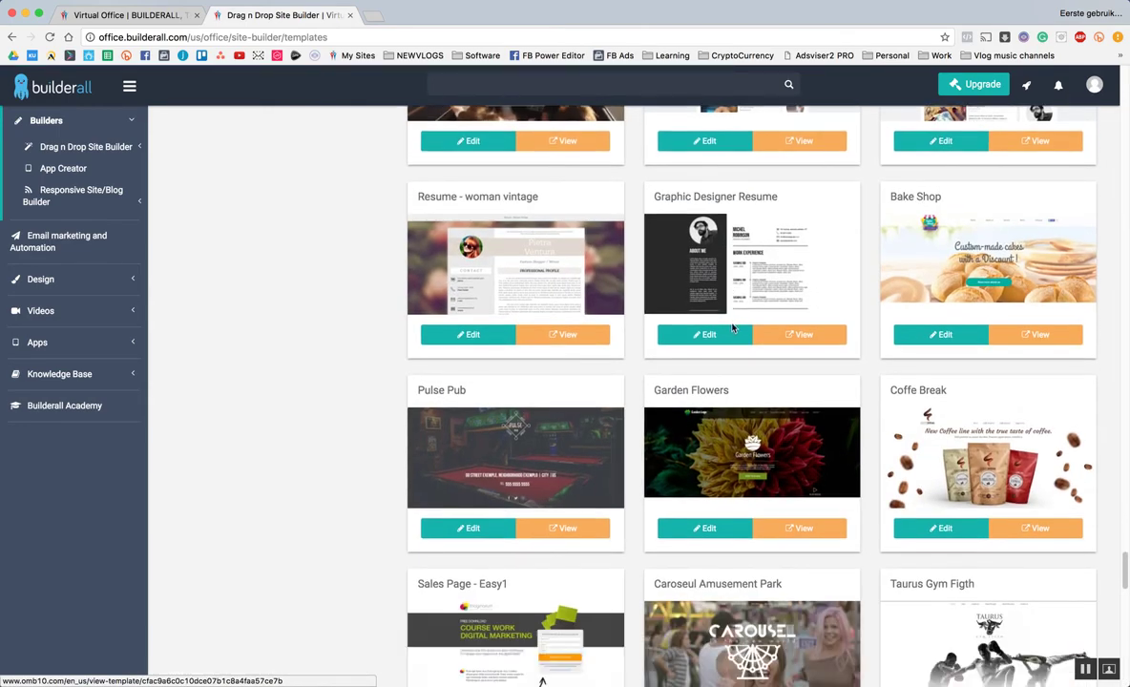
scroll(735, 327, down, 5)
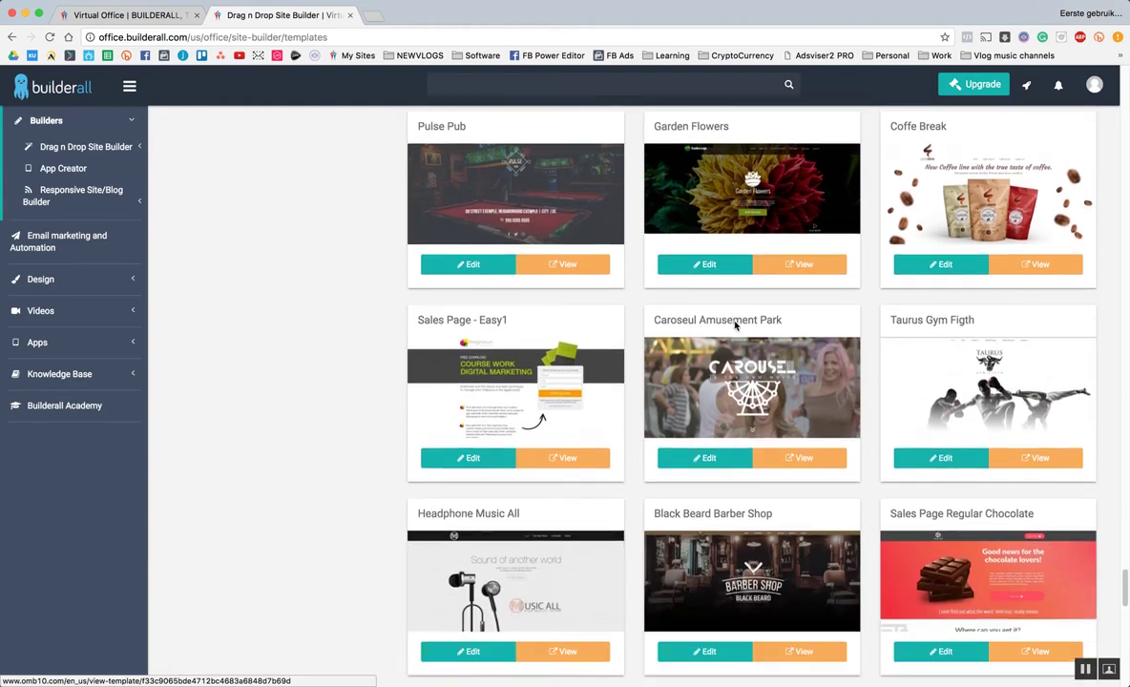
scroll(728, 330, down, 13)
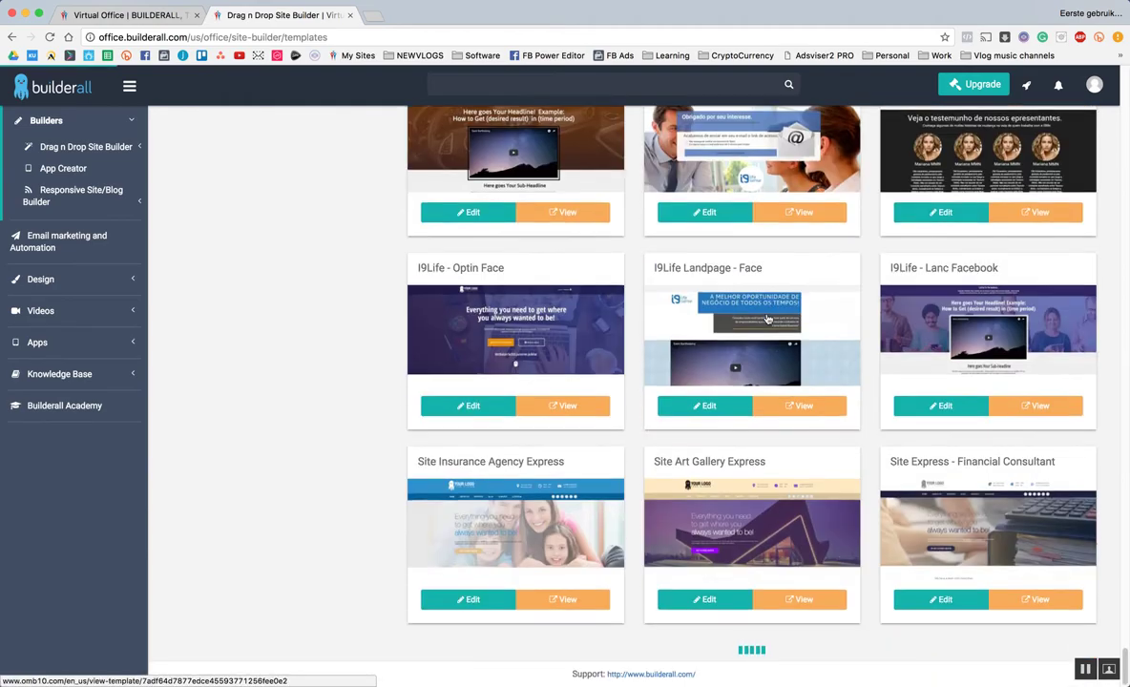
Reload the template gallery and filter it to the Photography templates.
click(769, 318)
scroll(771, 320, up, 20)
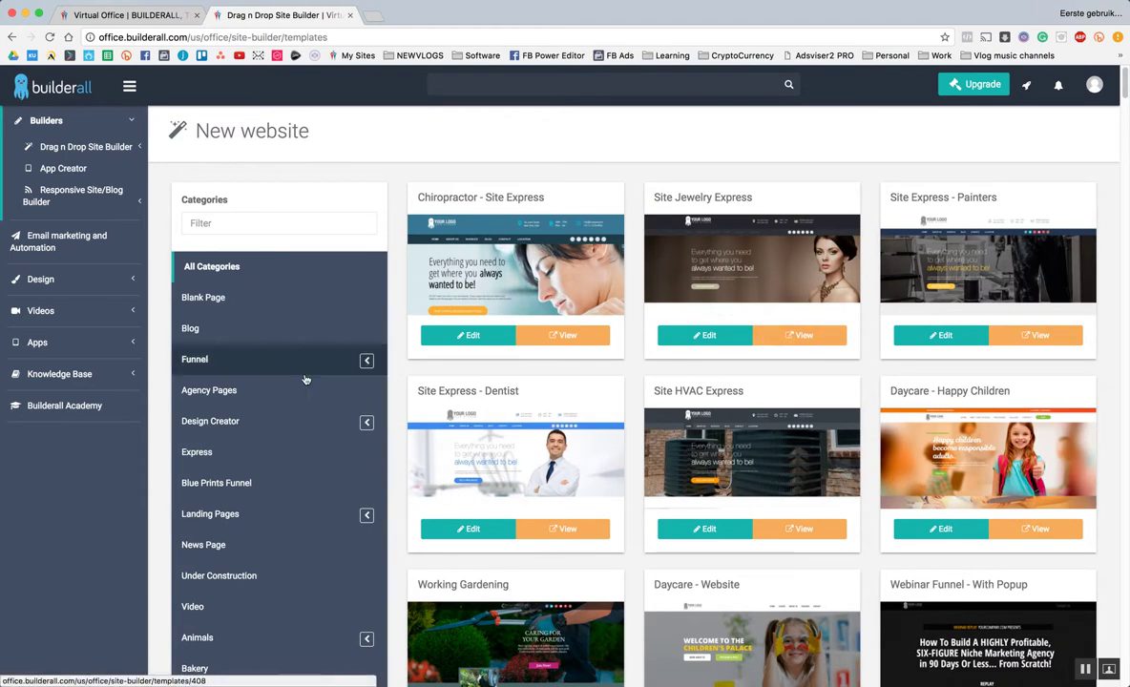
scroll(196, 389, down, 1)
scroll(200, 392, down, 5)
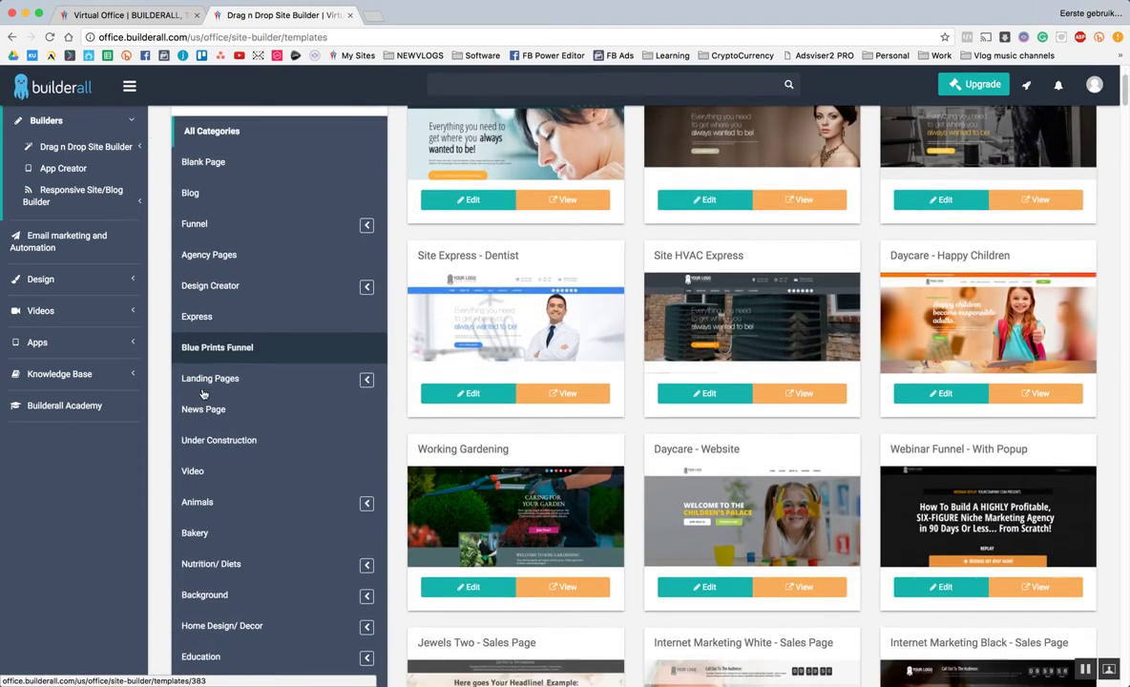
scroll(203, 394, down, 3)
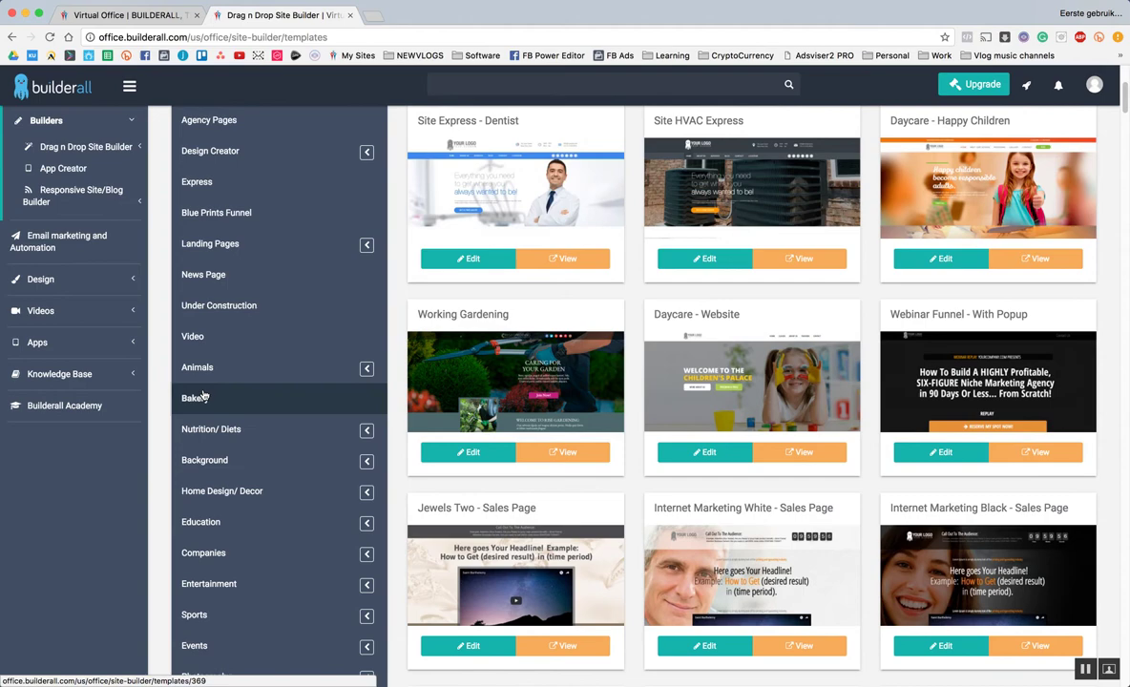
scroll(202, 394, down, 2)
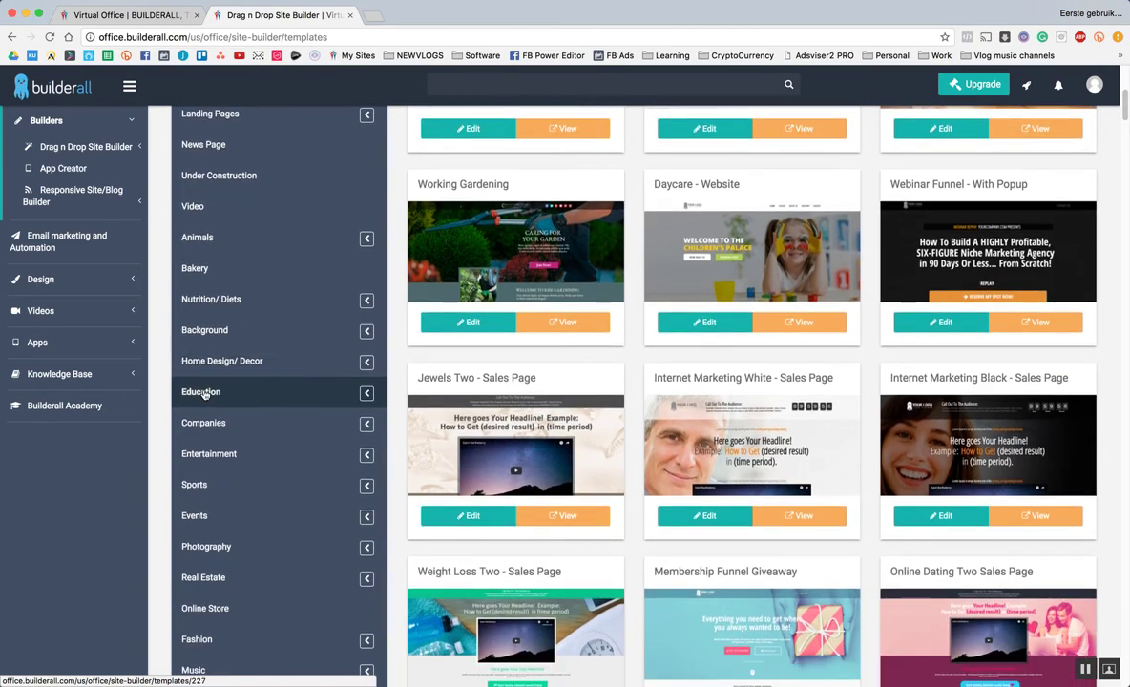
click(229, 547)
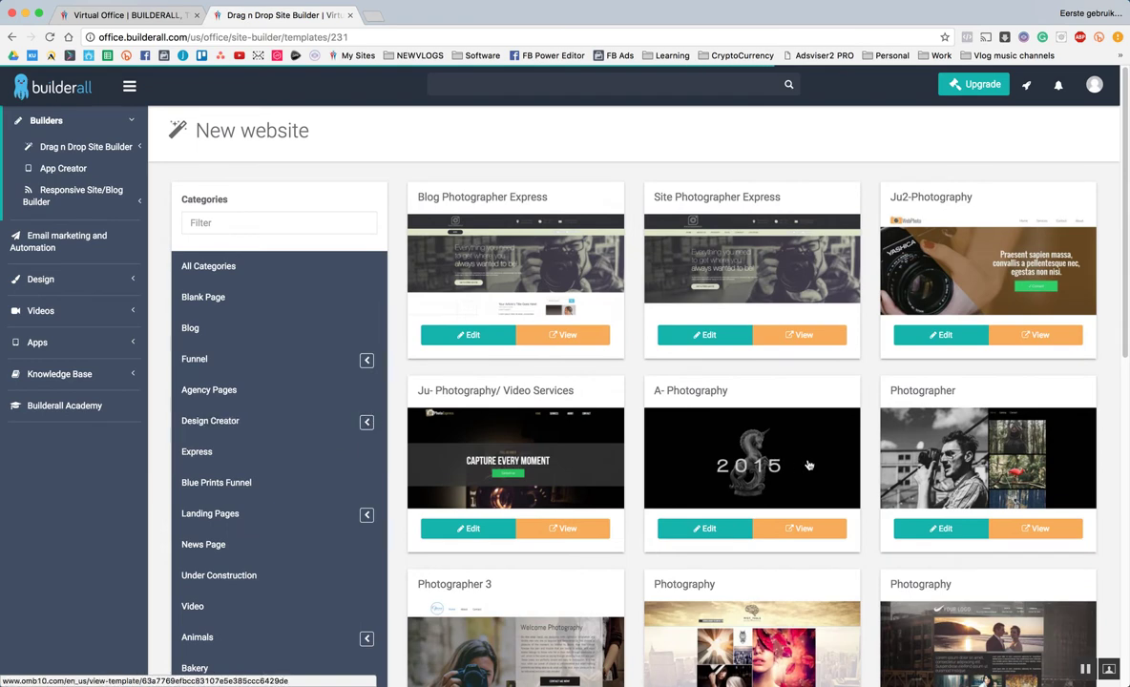
Switch to the Fashion category, listing A- Fashion 2, Baby Fashion and Kids Fashion.
scroll(840, 414, down, 2)
scroll(840, 413, down, 2)
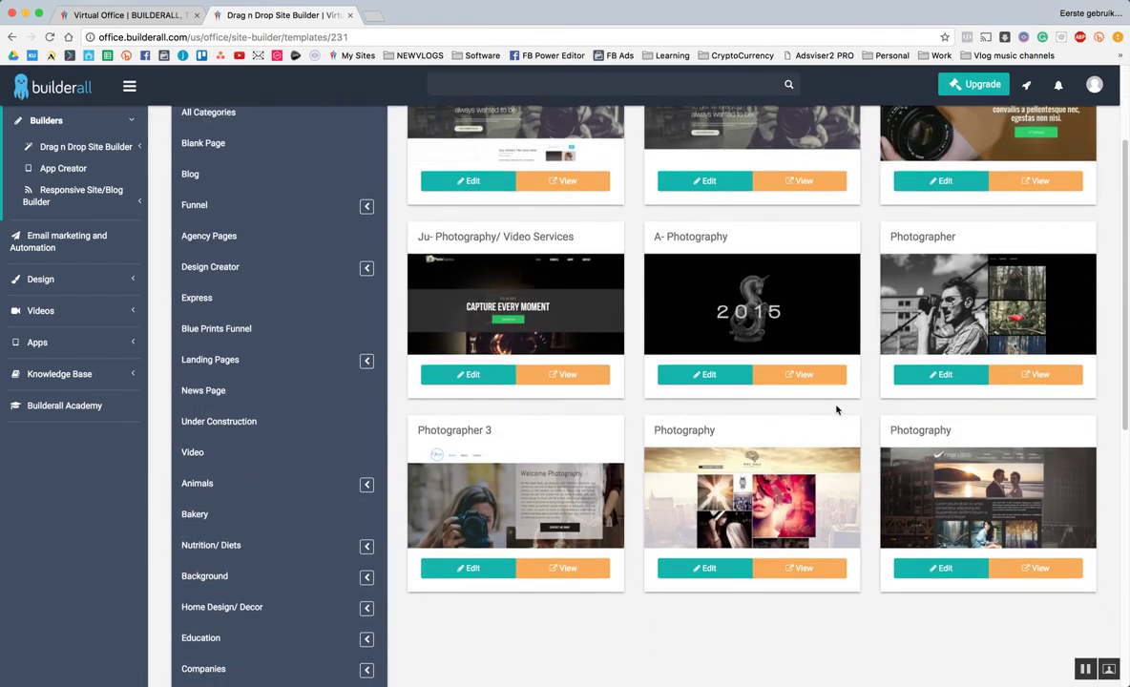
scroll(837, 405, down, 3)
scroll(301, 622, down, 3)
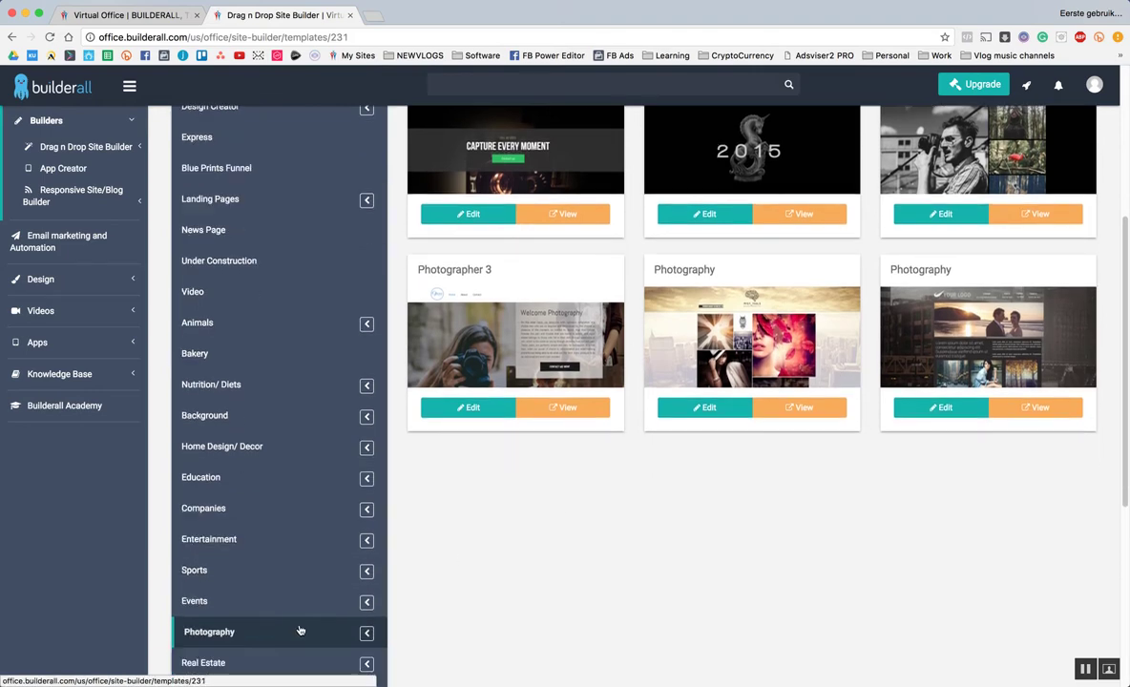
scroll(300, 629, down, 1)
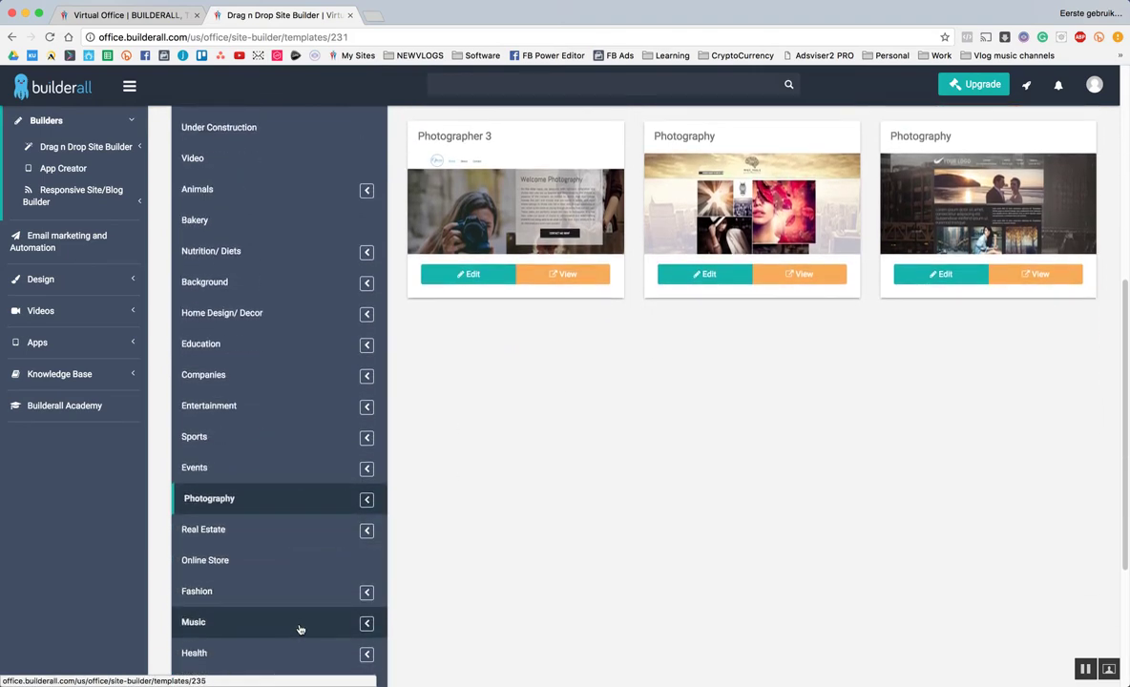
click(282, 602)
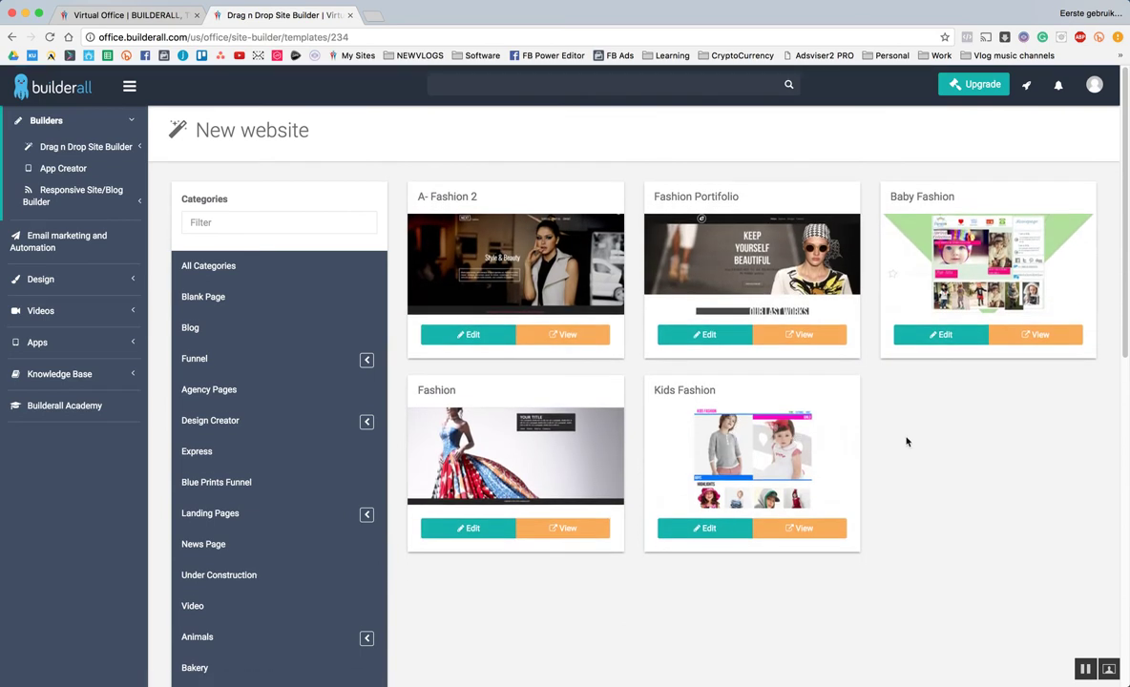
Pick the Agency Pages category to list templates like Square Web Design Agency.
scroll(903, 441, down, 1)
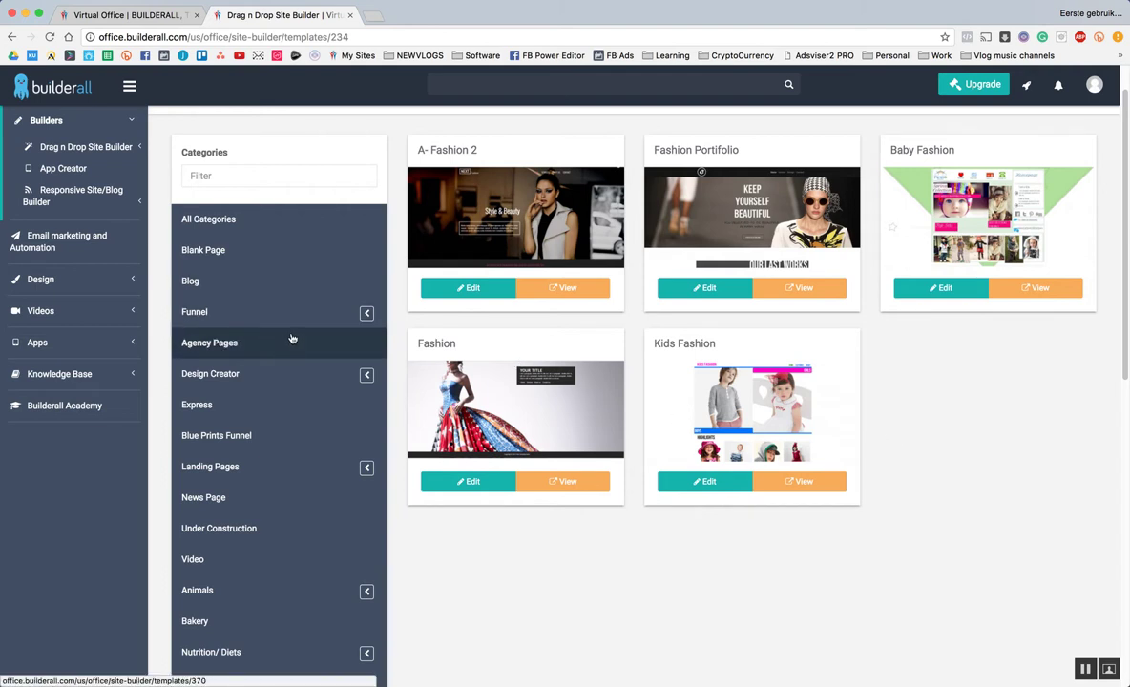
scroll(315, 577, down, 1)
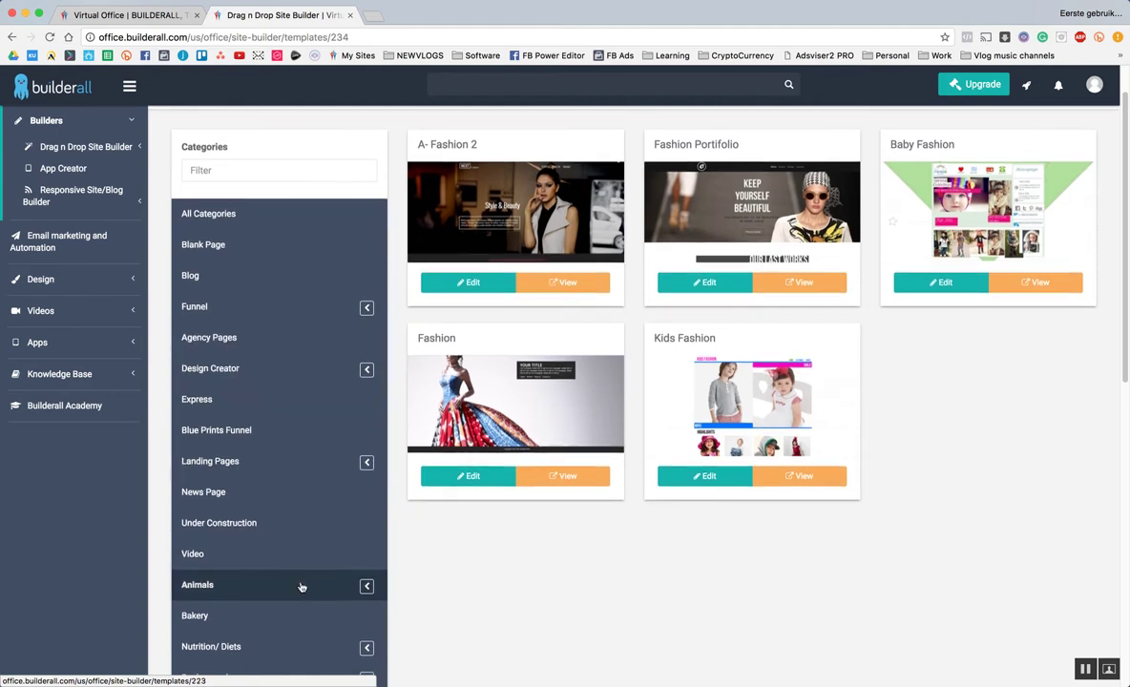
scroll(305, 582, down, 3)
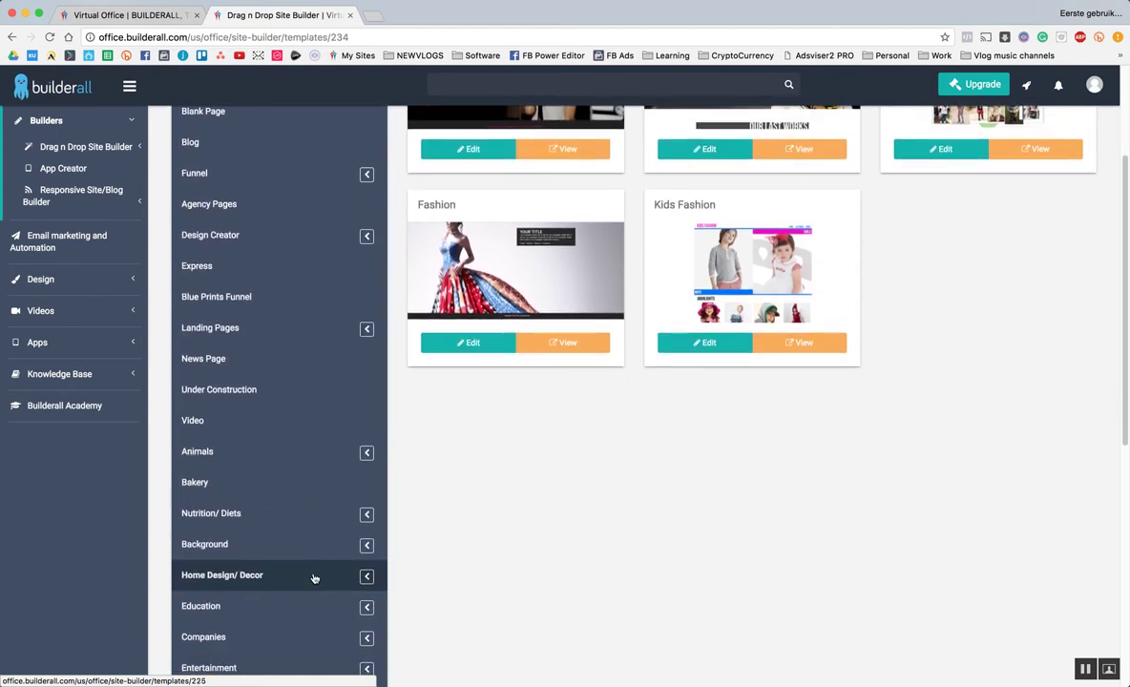
scroll(315, 579, down, 4)
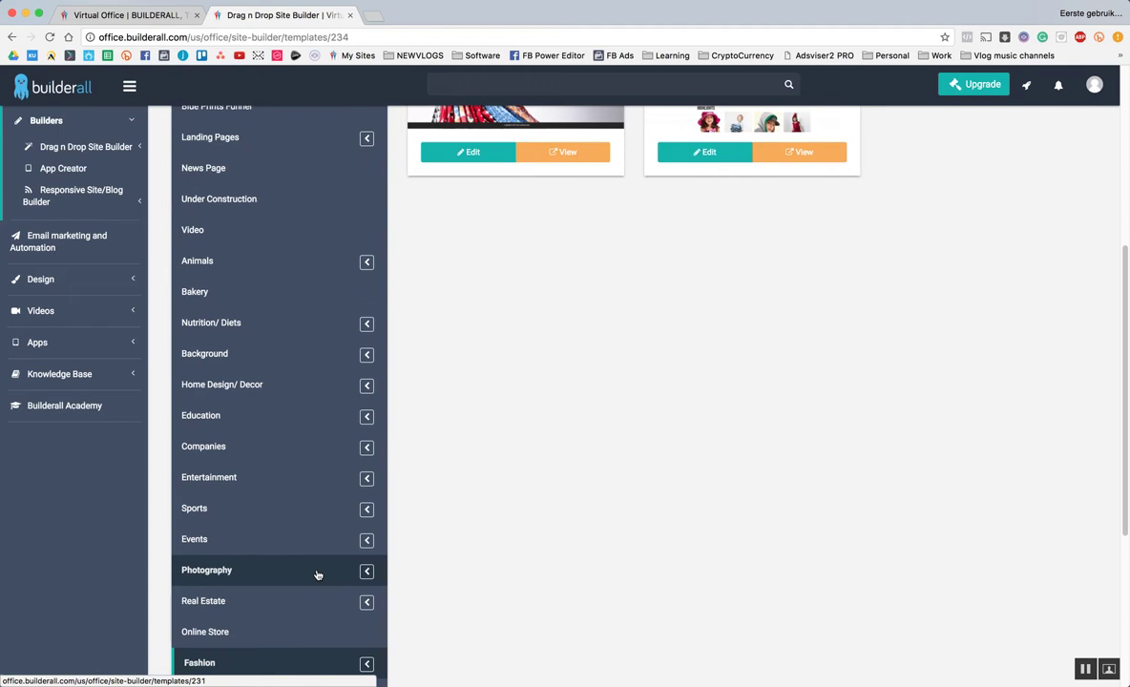
scroll(318, 575, down, 4)
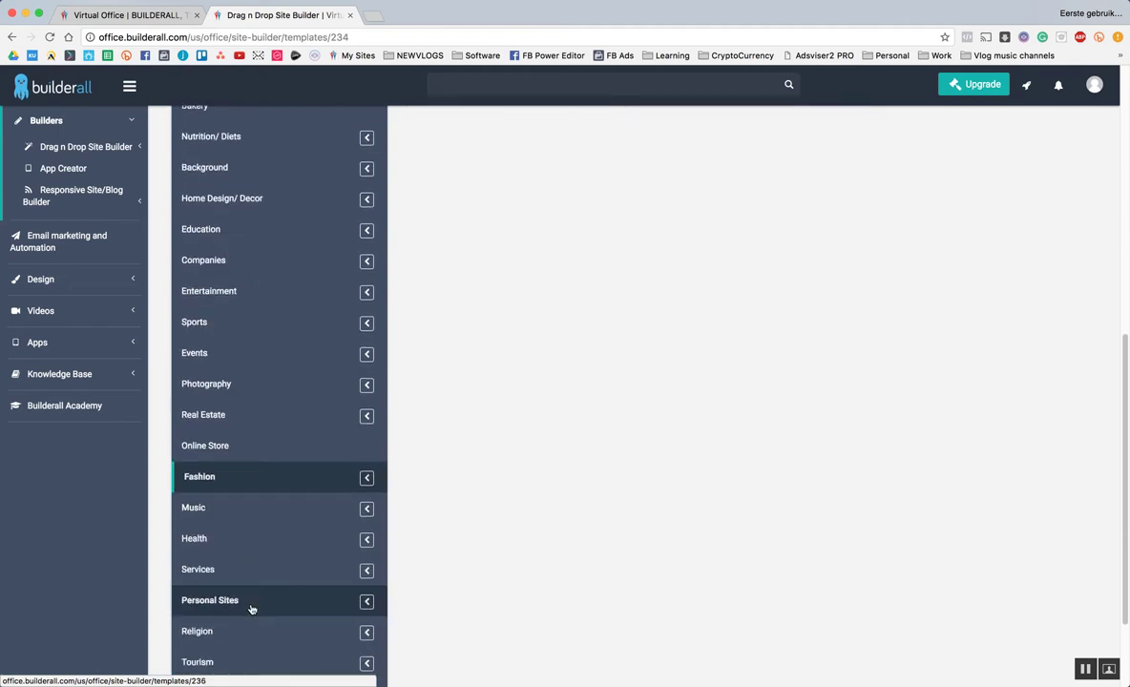
scroll(251, 609, down, 2)
scroll(271, 603, down, 1)
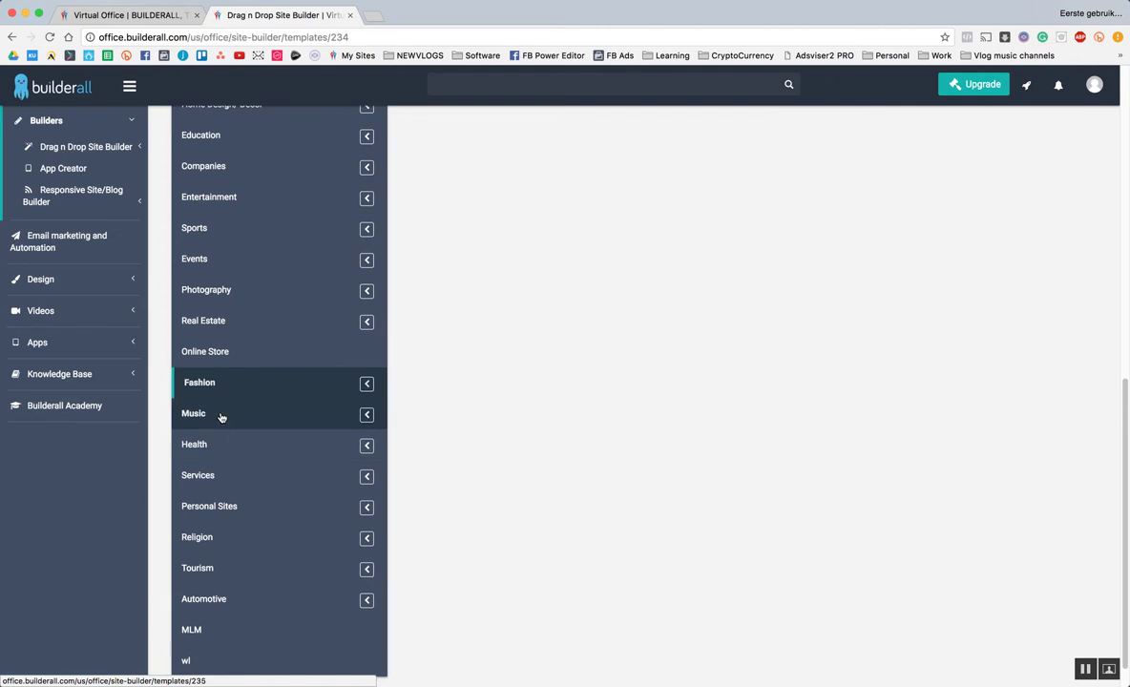
scroll(219, 420, up, 2)
scroll(218, 415, up, 6)
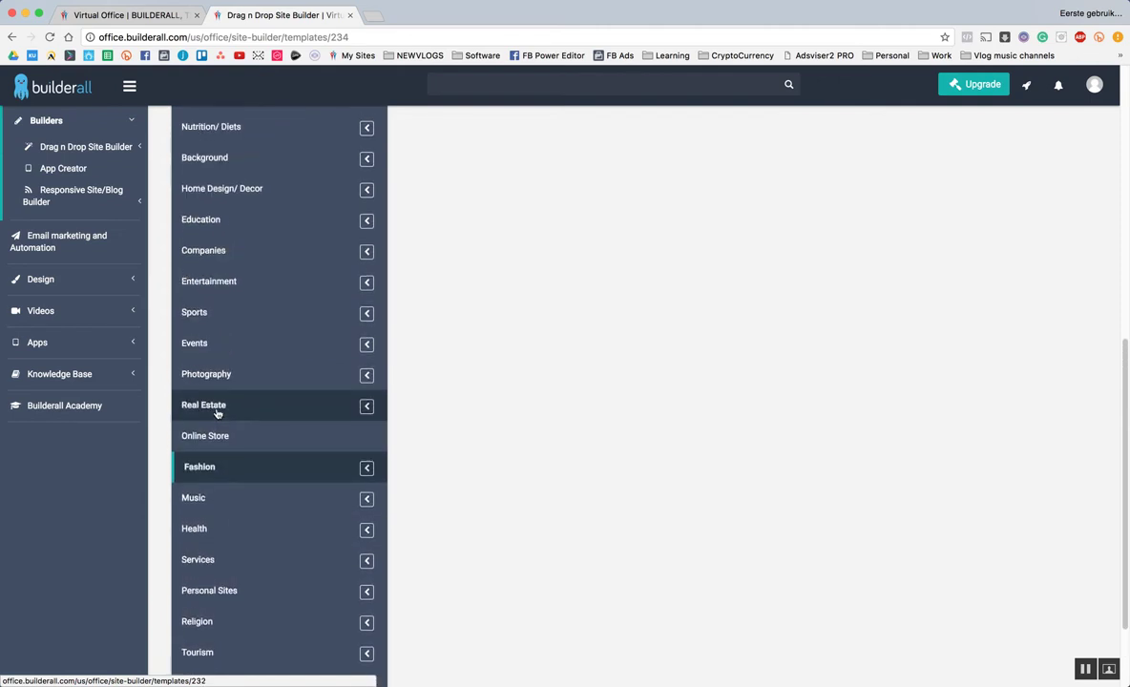
scroll(218, 418, up, 1)
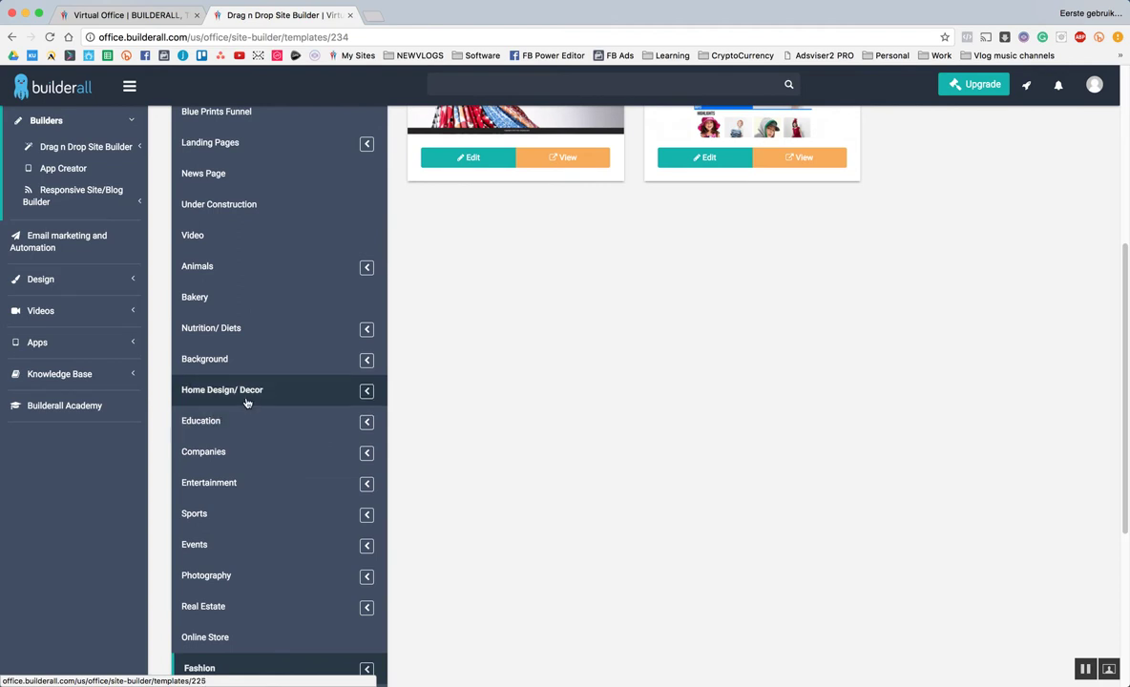
scroll(246, 403, up, 6)
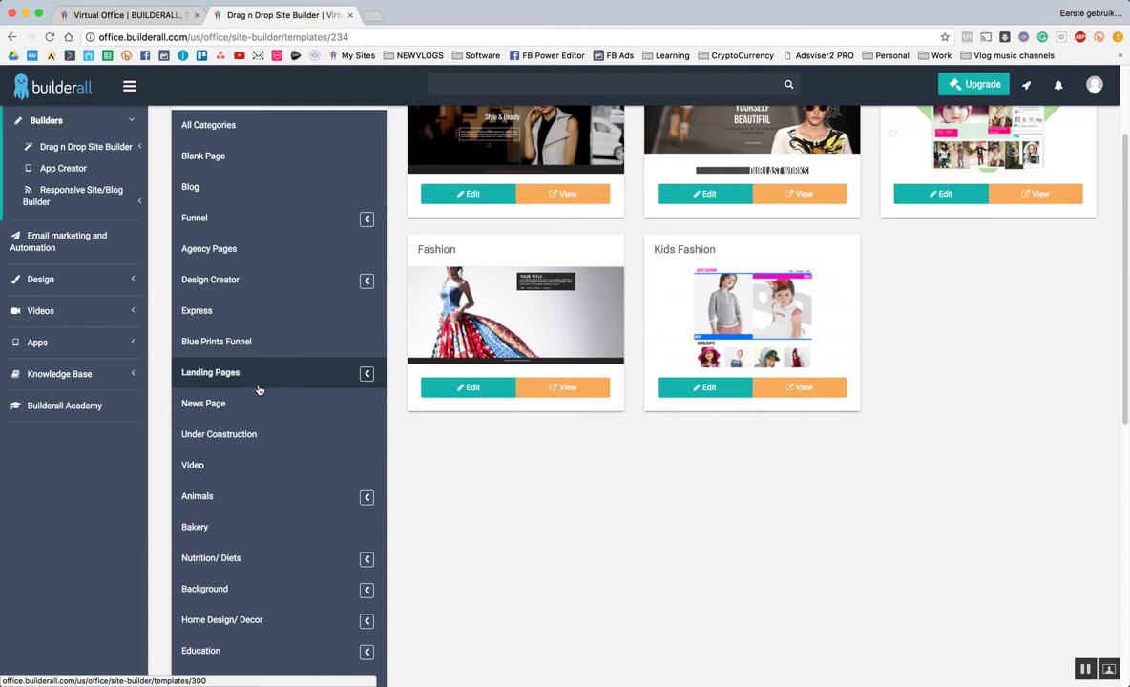
click(226, 249)
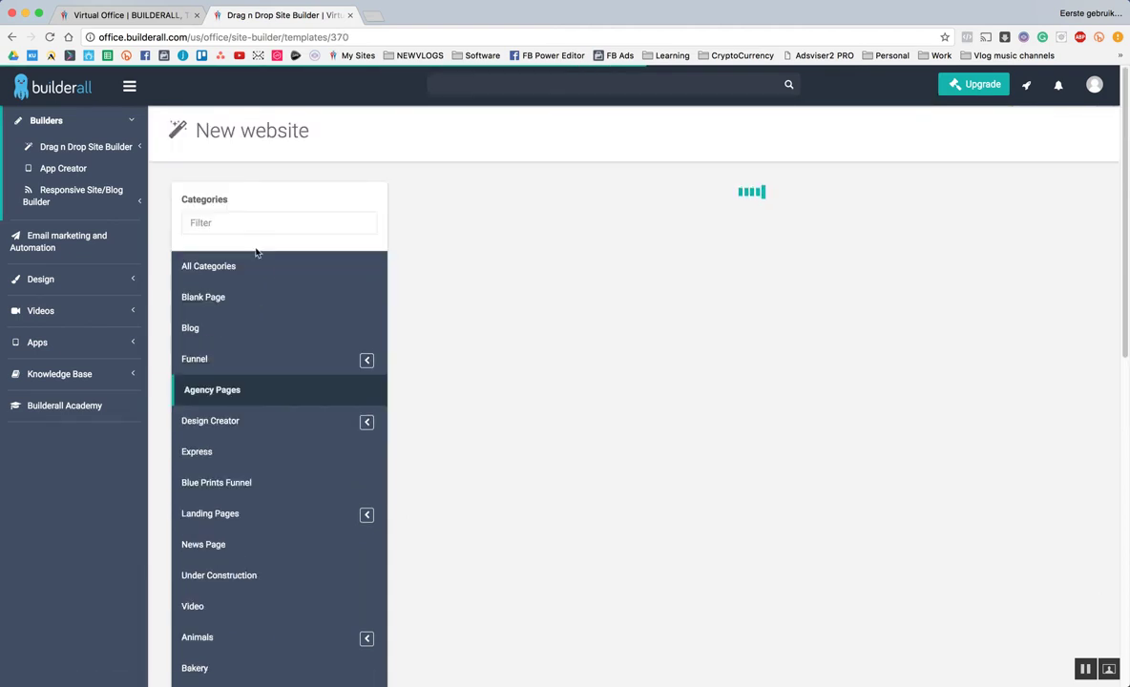
scroll(525, 292, down, 1)
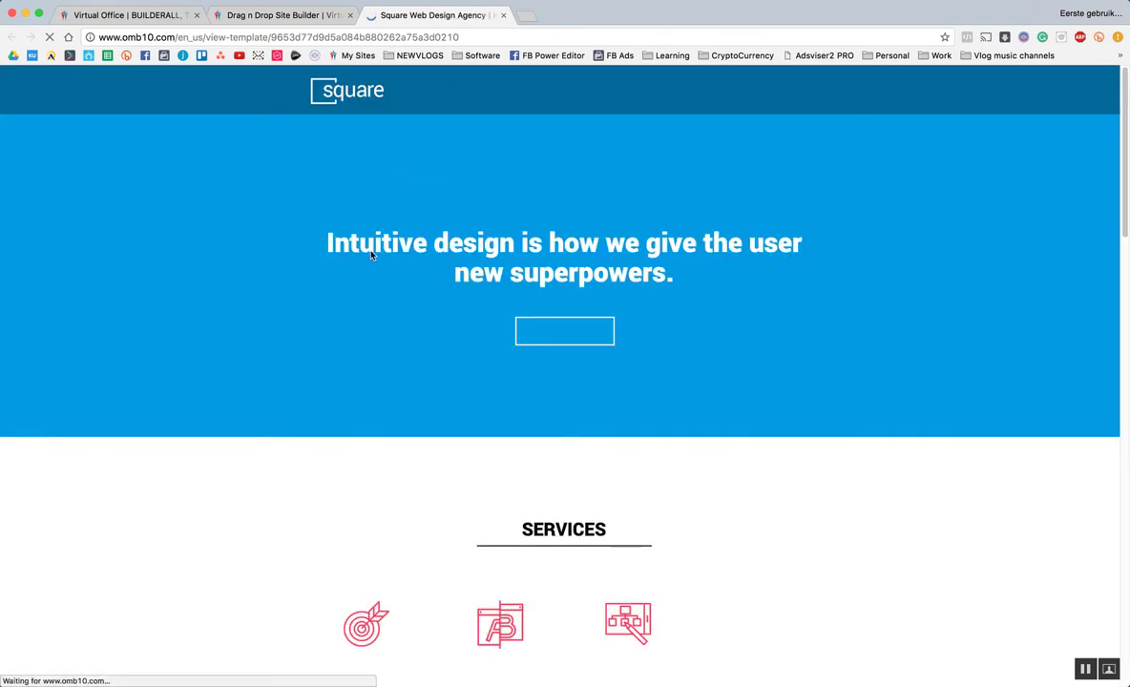
Scroll through the Square Web Design Agency preview, then close its tab.
scroll(482, 241, down, 10)
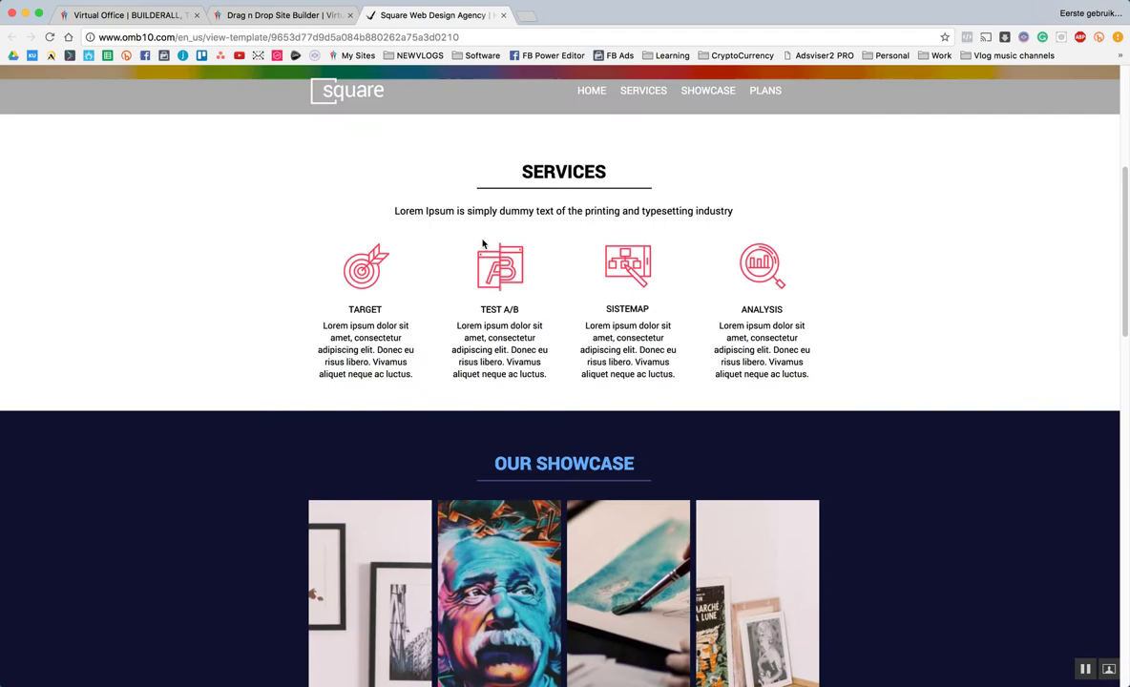
scroll(482, 242, down, 15)
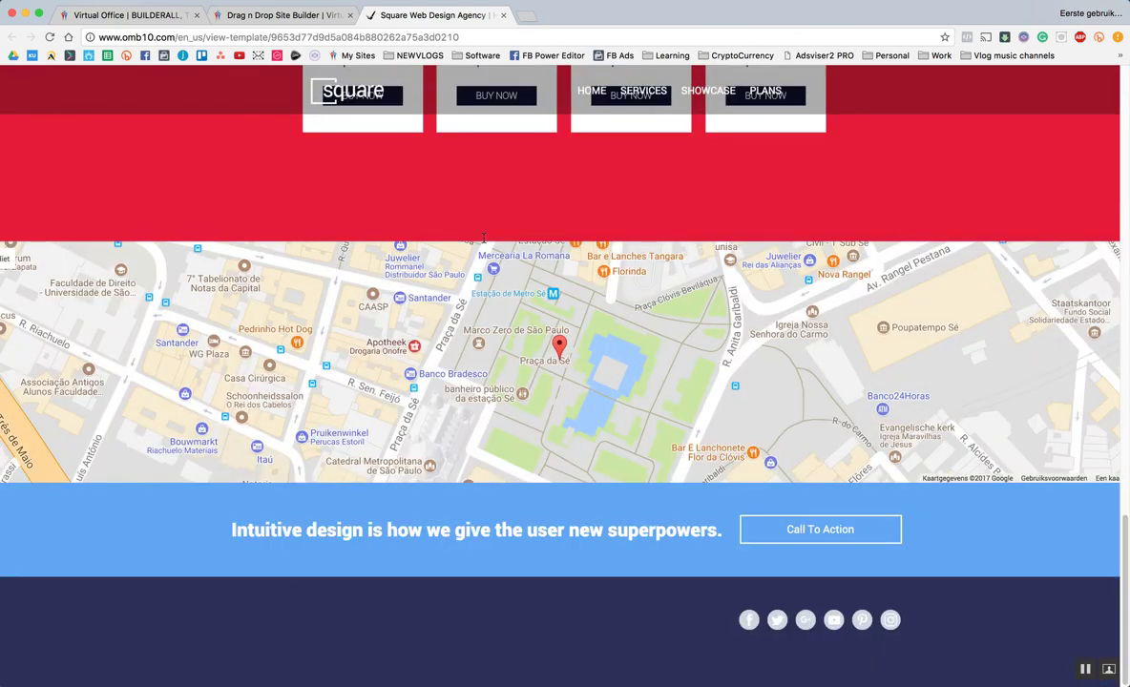
scroll(482, 242, up, 20)
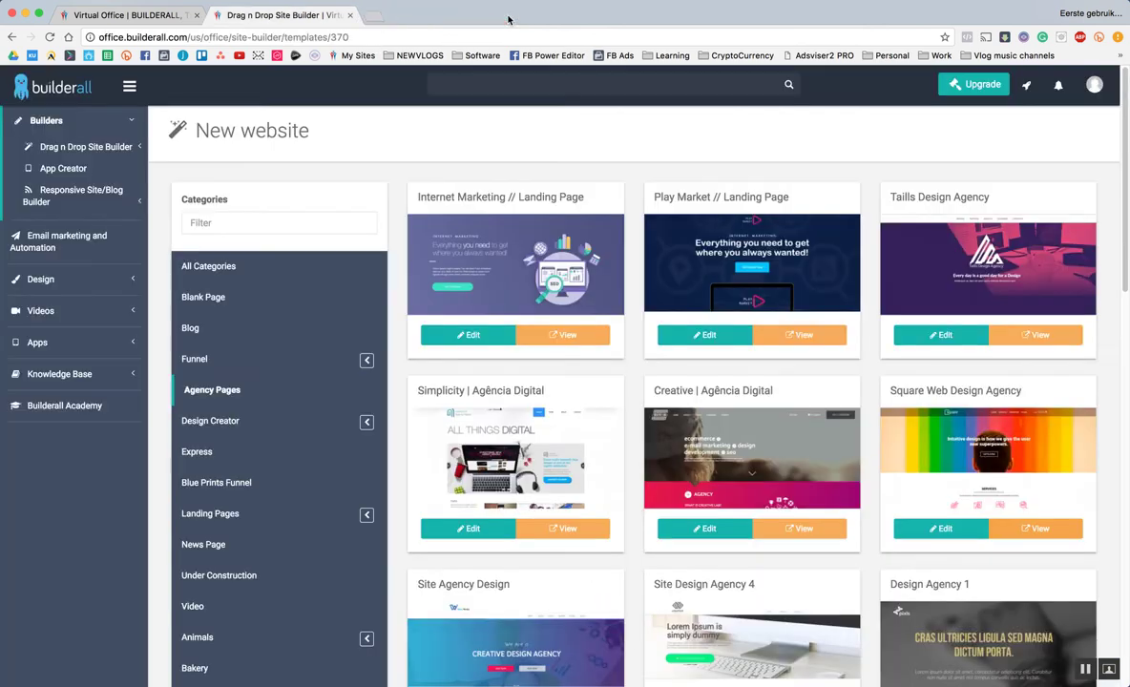
key(super+w)
Open the Square Web Design Agency template in the HTML Editor using its Edit button.
click(923, 526)
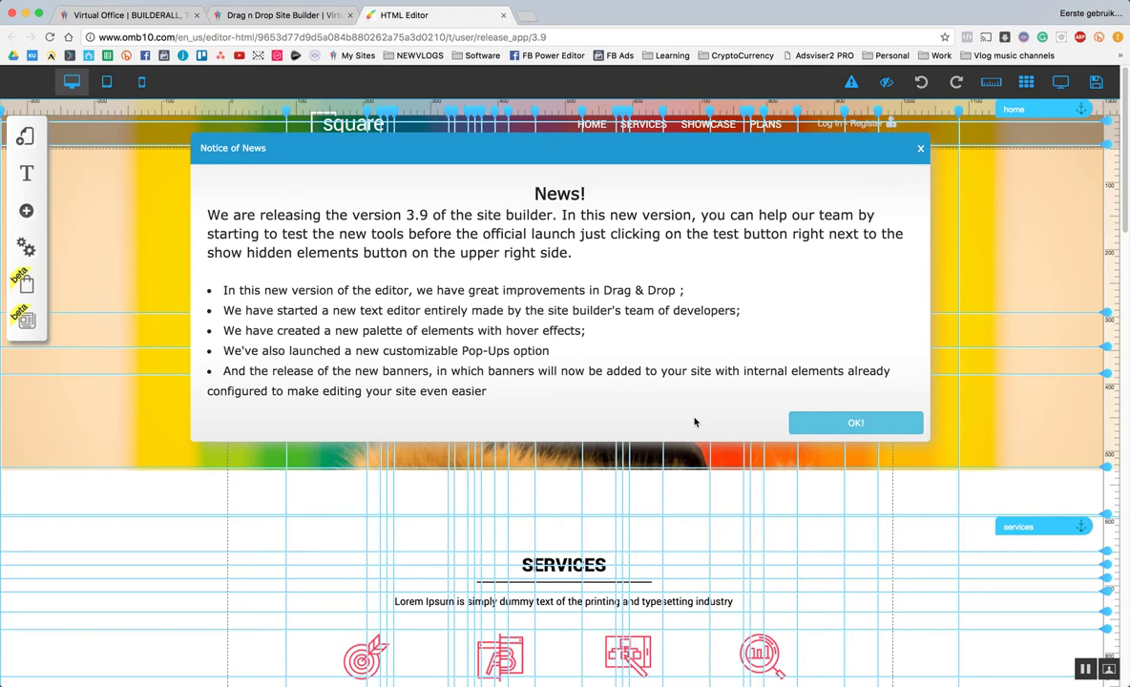
Dismiss the version 3.9 news notice and bring up the New Tools Test for the text editor.
click(856, 424)
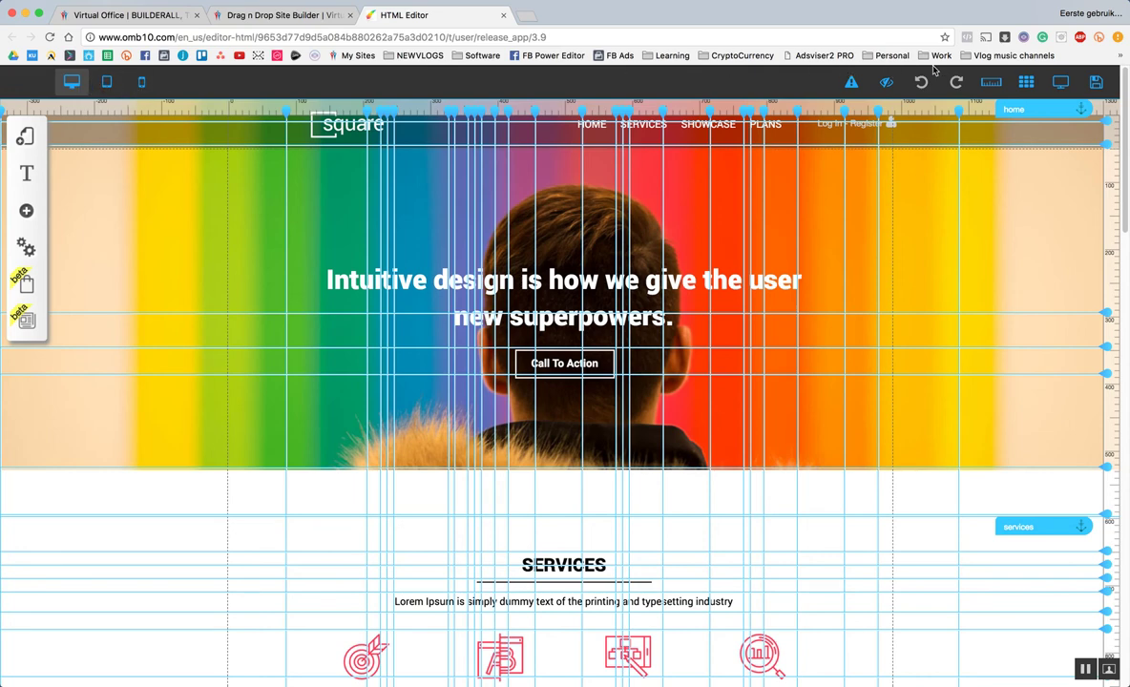
click(852, 83)
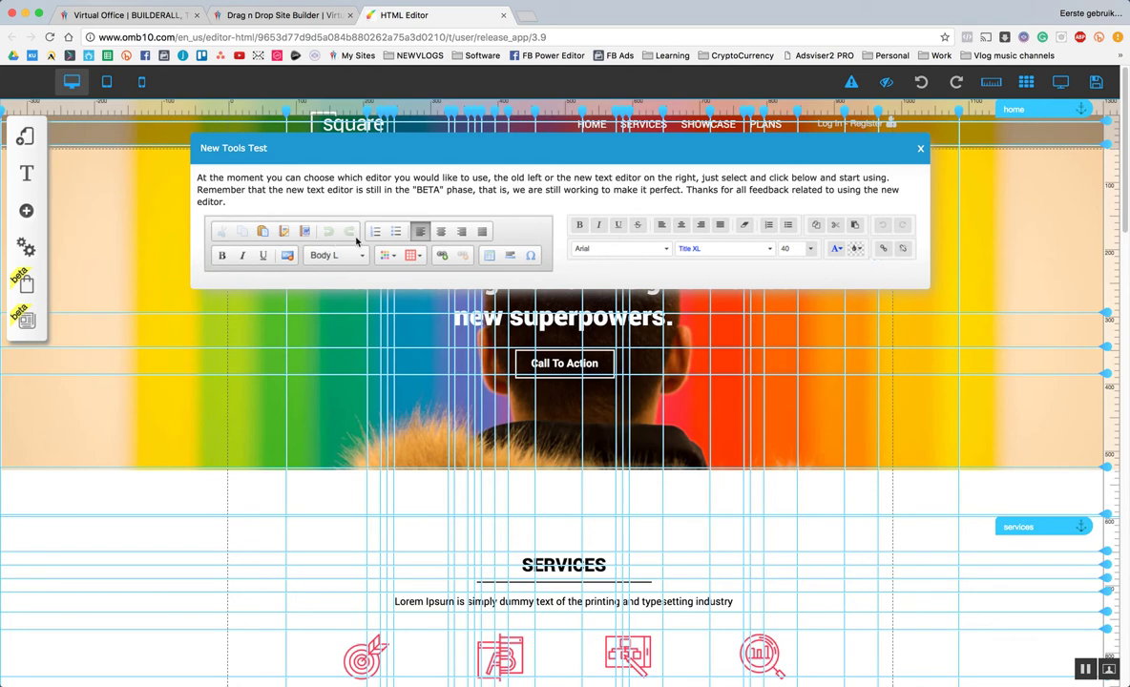
Close the New Tools Test dialog, then open and close the hidden elements list.
click(798, 238)
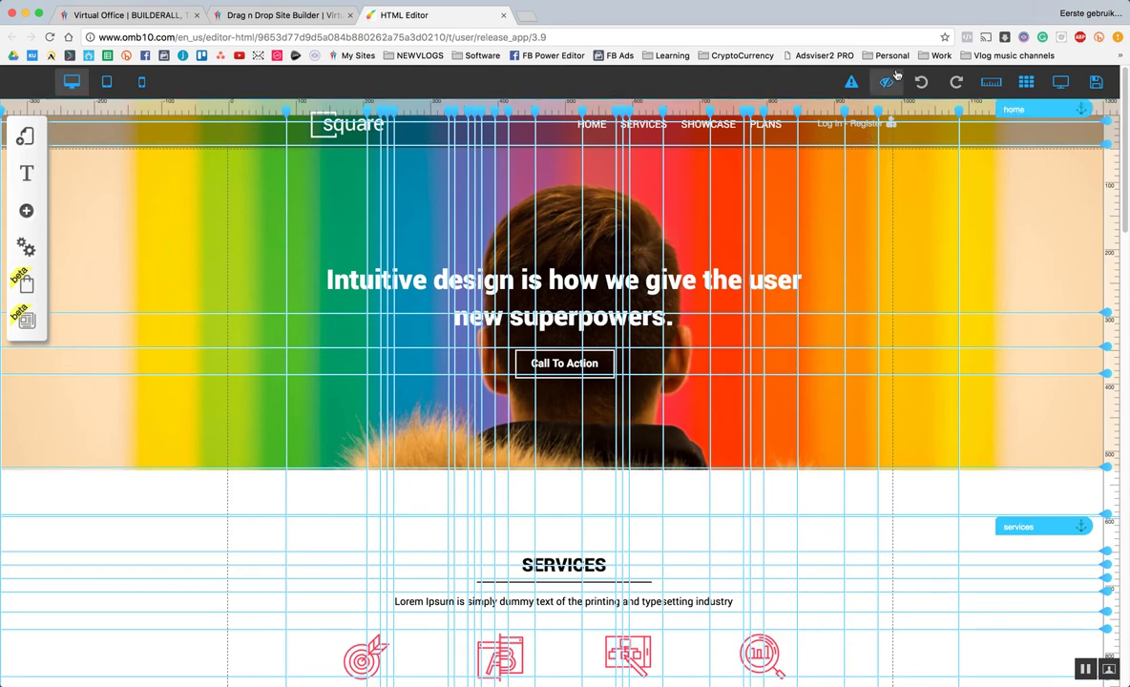
click(887, 84)
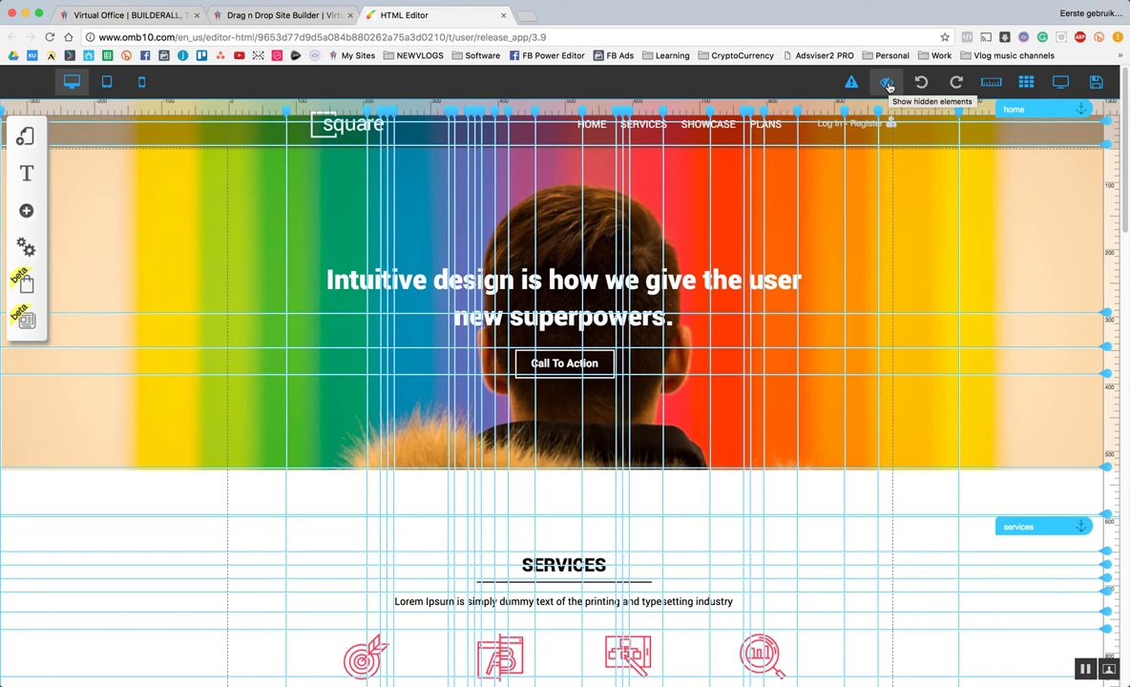
click(888, 85)
click(888, 85)
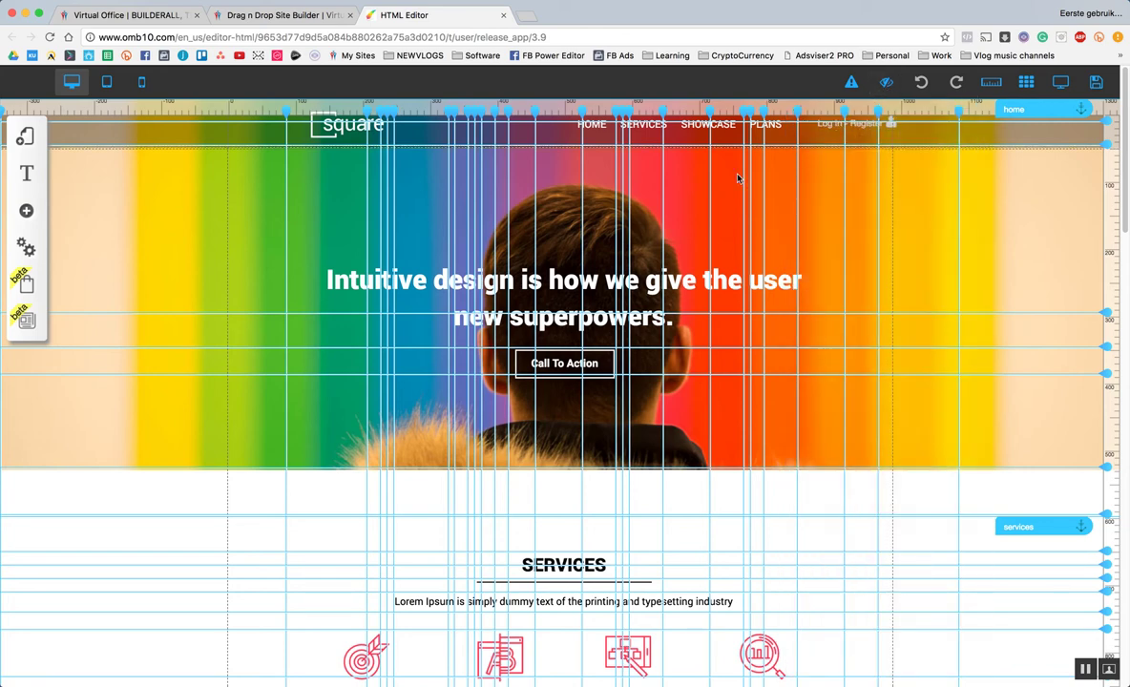
Select the hero's Call To Action button and hide it with the eye icon.
click(561, 367)
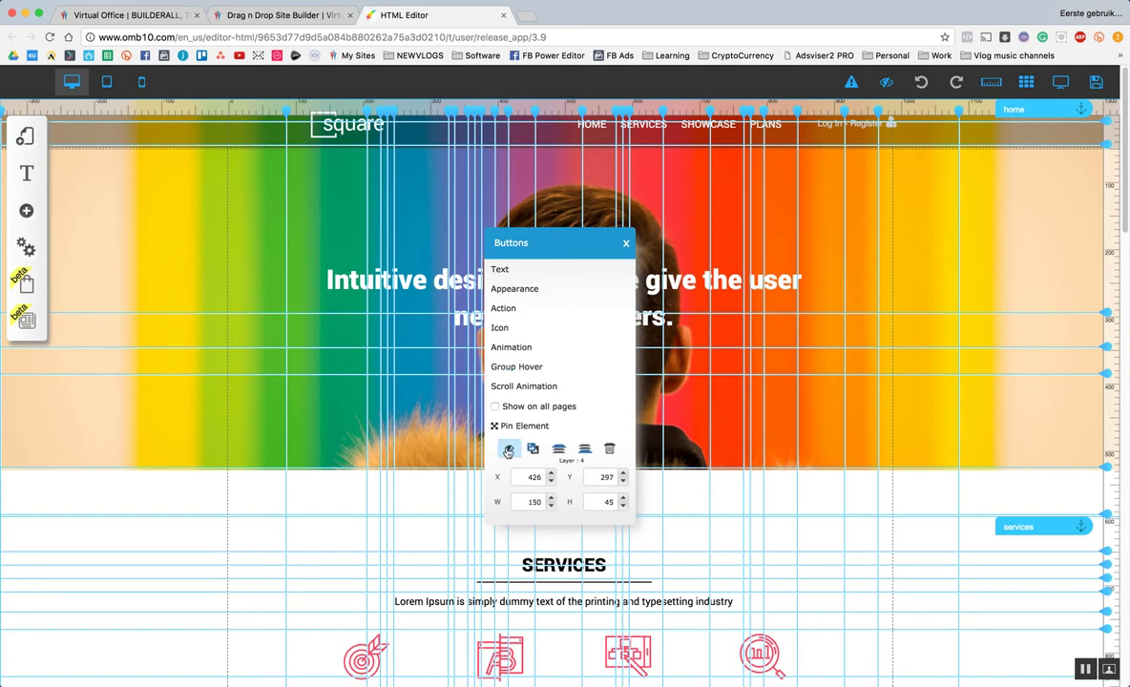
click(507, 449)
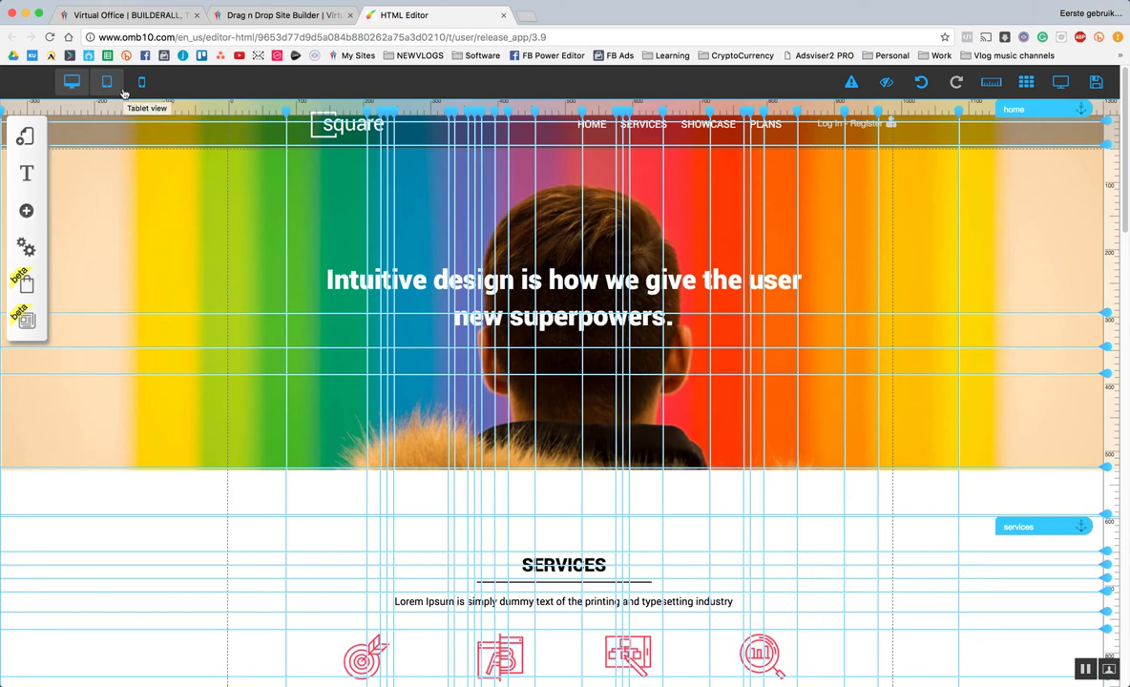
Restore the Call To Action button from the hidden elements list, undo it, then redo it.
click(887, 83)
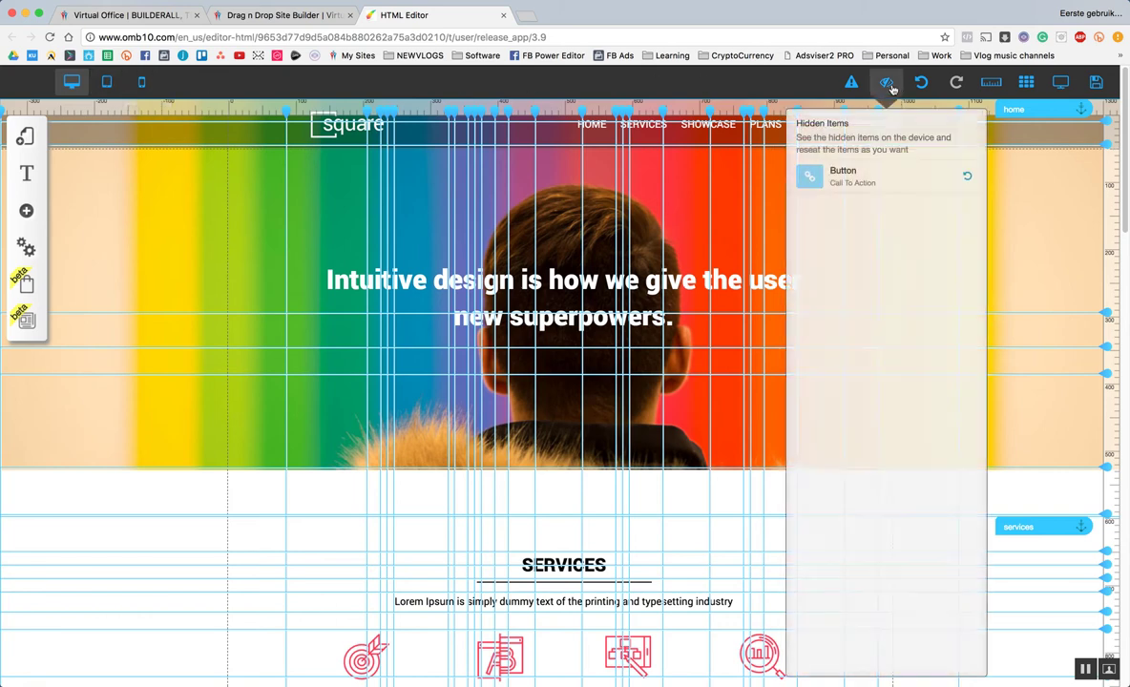
click(969, 178)
click(893, 84)
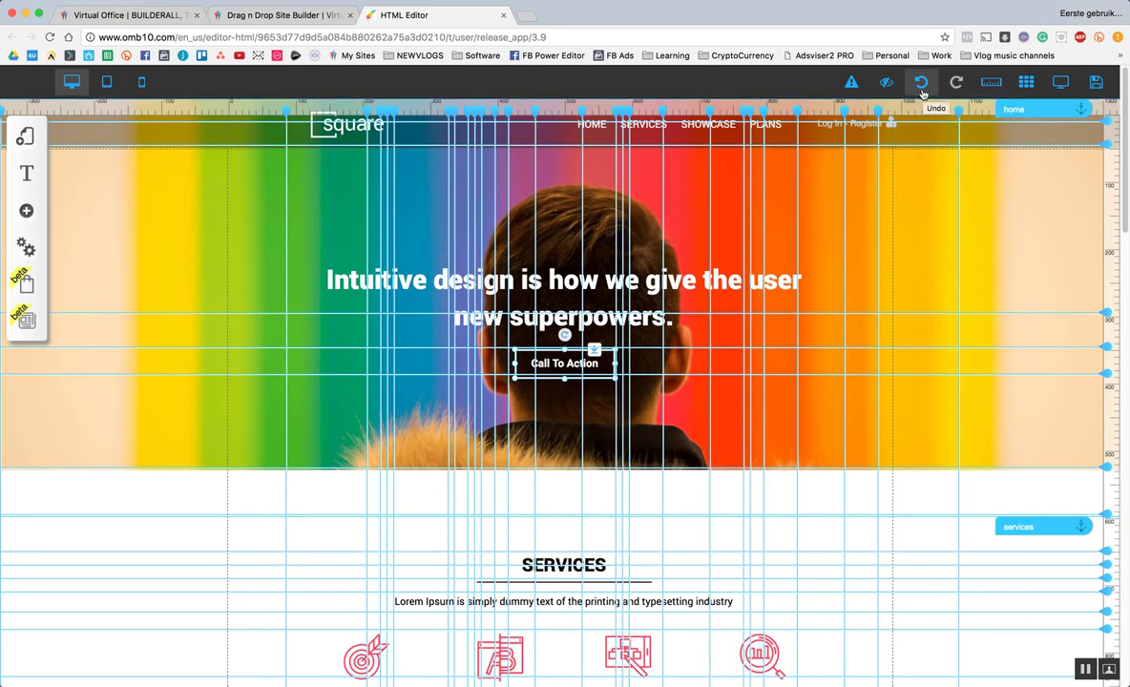
click(922, 86)
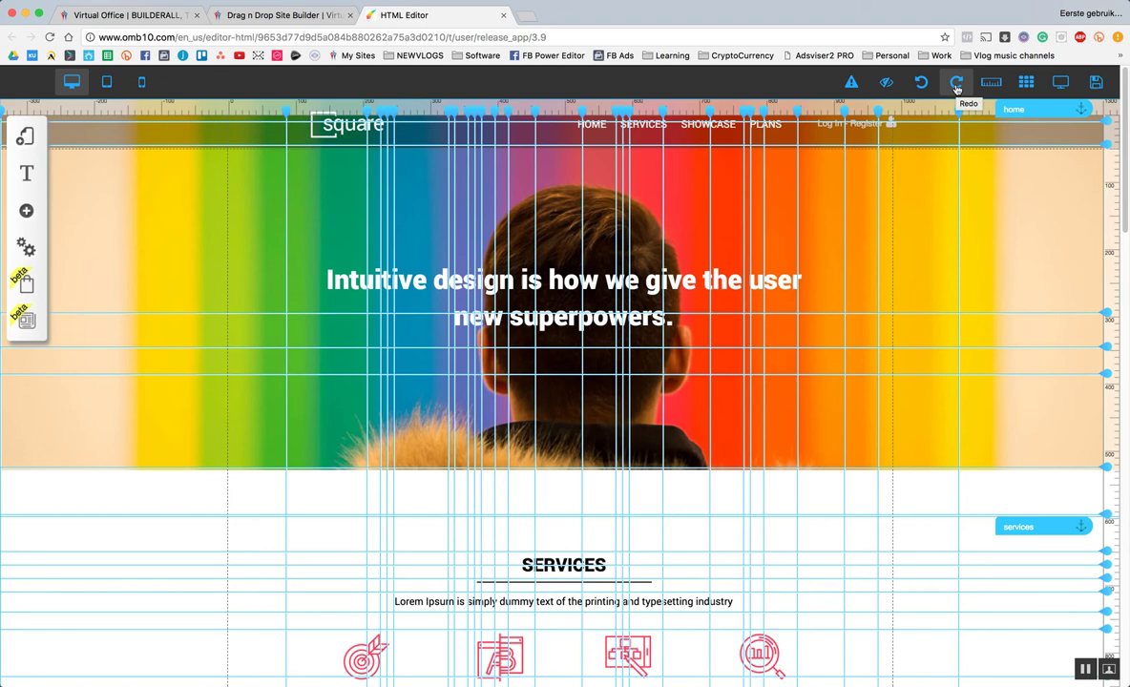
click(957, 86)
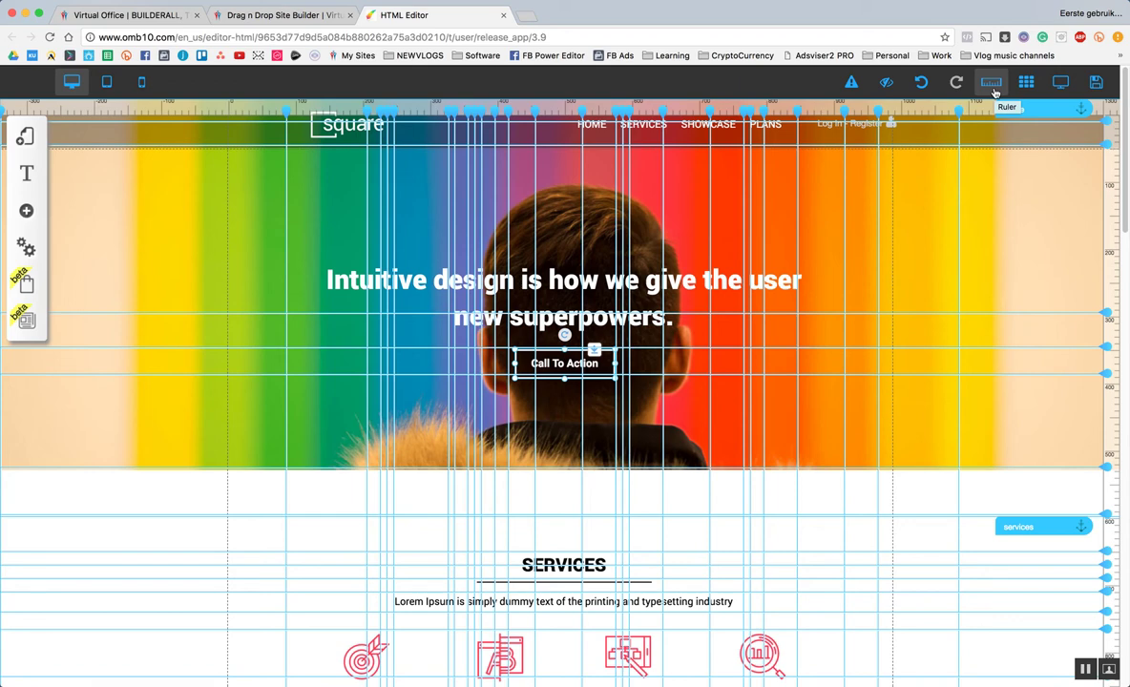
With the rulers hidden, drag the hero headline higher on the rainbow background.
click(993, 85)
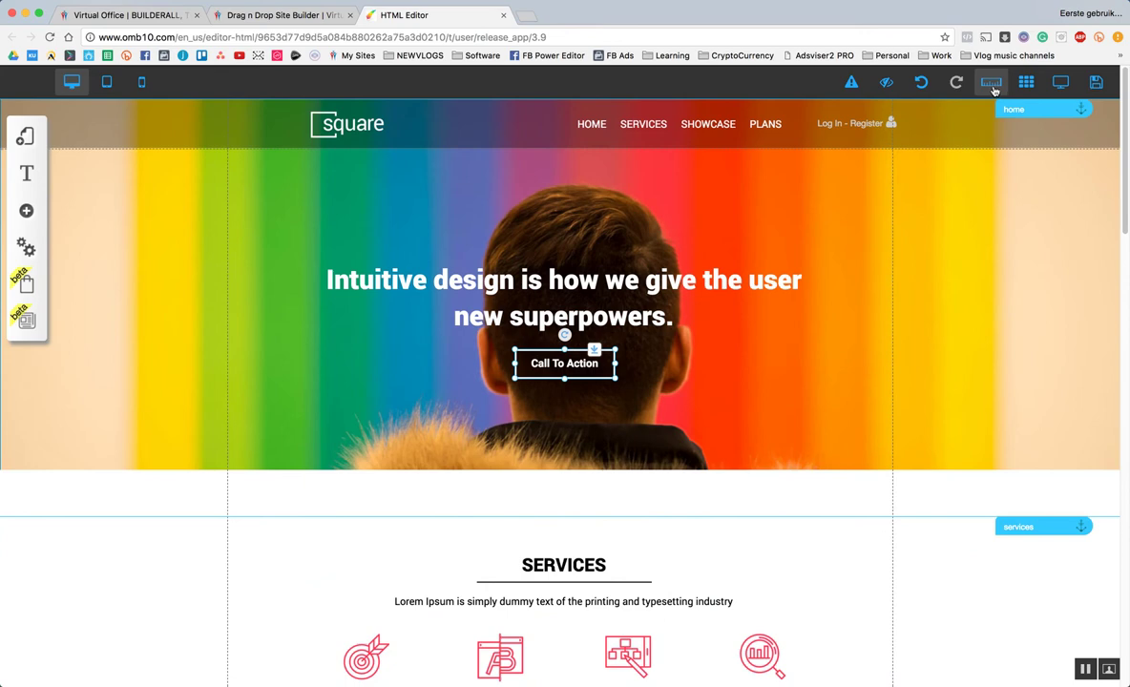
click(637, 278)
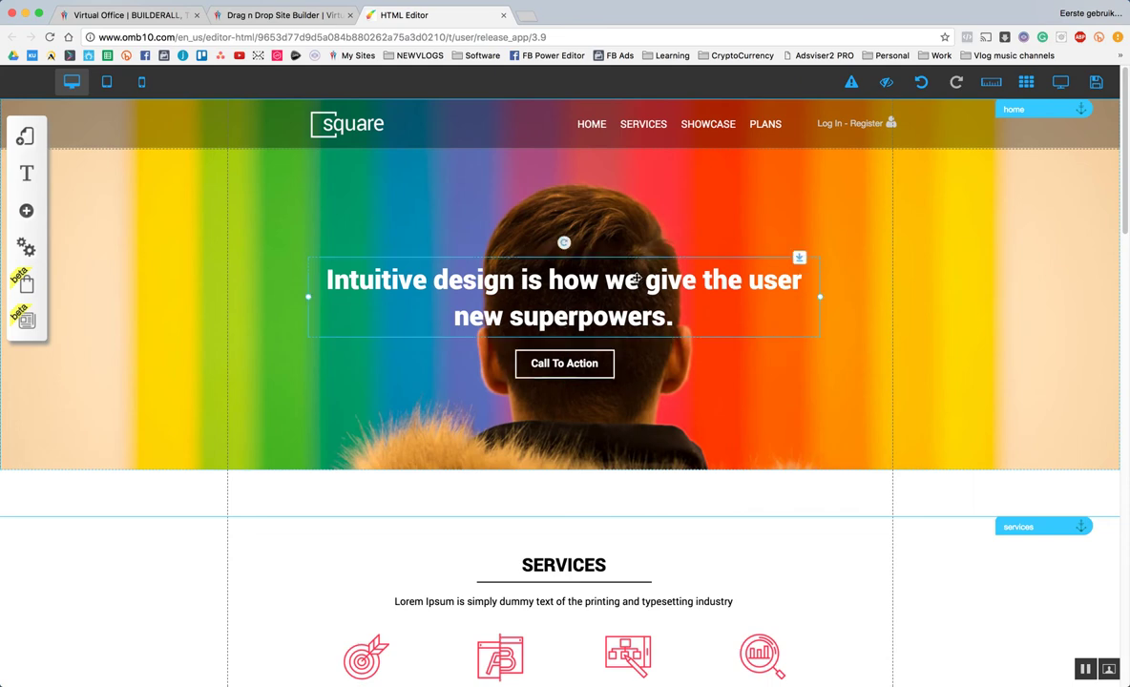
drag(636, 278, 649, 316)
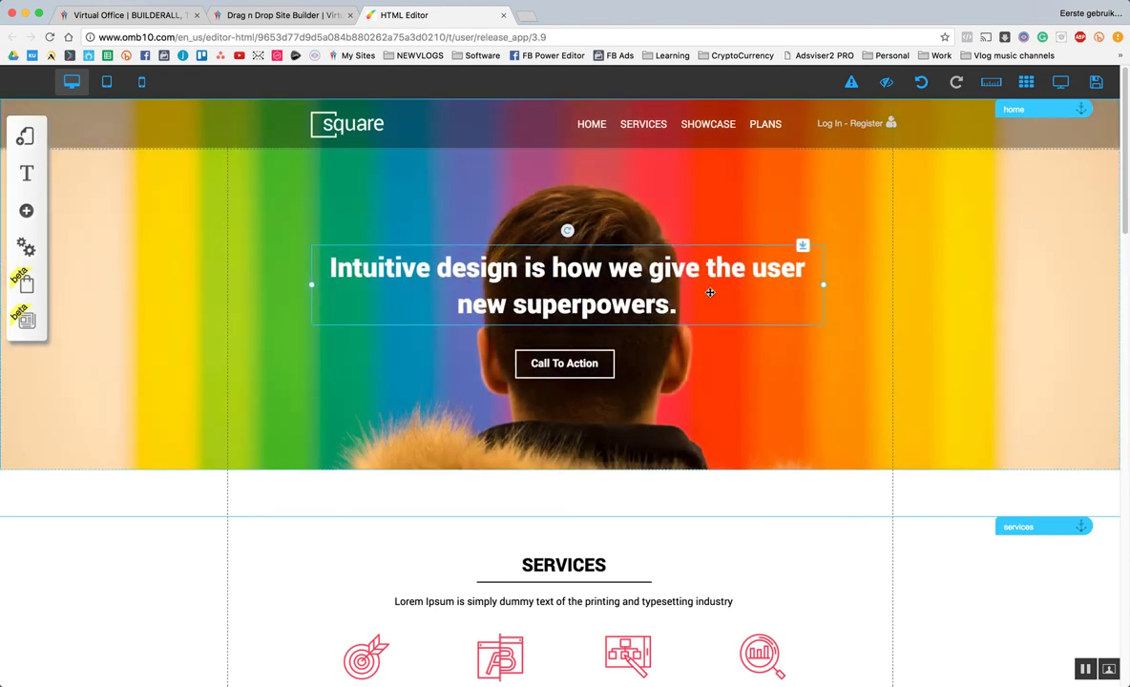
With rulers shown, nudge the headline up and slightly right above the Call To Action button.
click(993, 83)
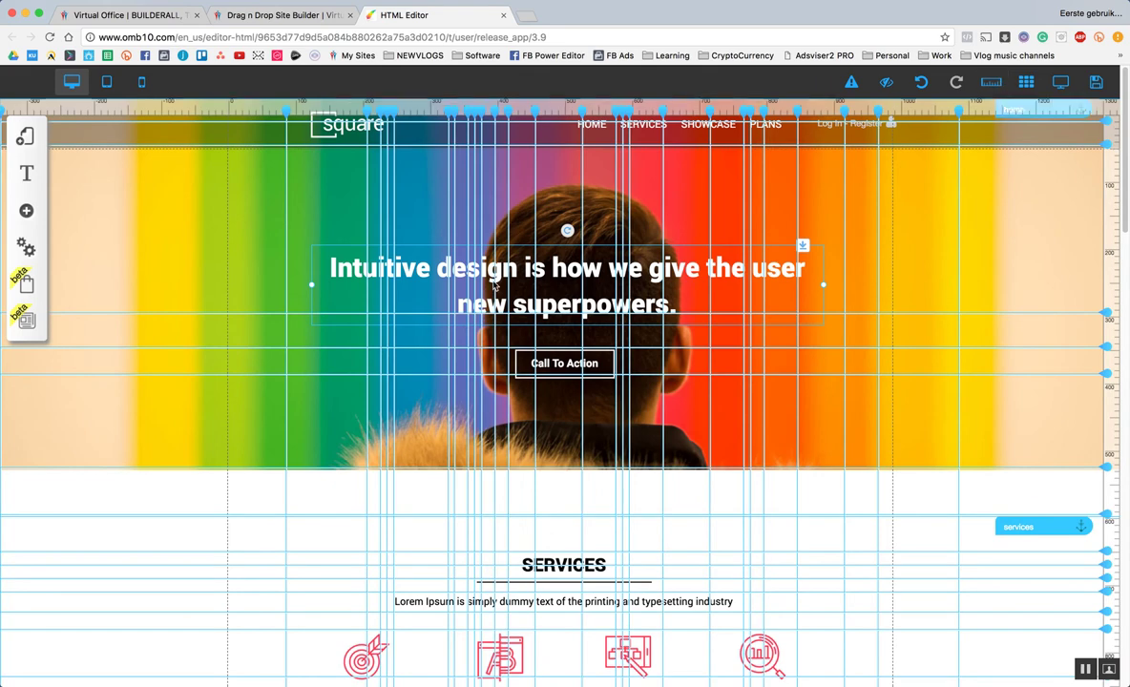
mouse_move(562, 295)
mouse_down()
mouse_move(562, 279)
mouse_move(550, 291)
mouse_move(567, 315)
mouse_move(571, 282)
mouse_up()
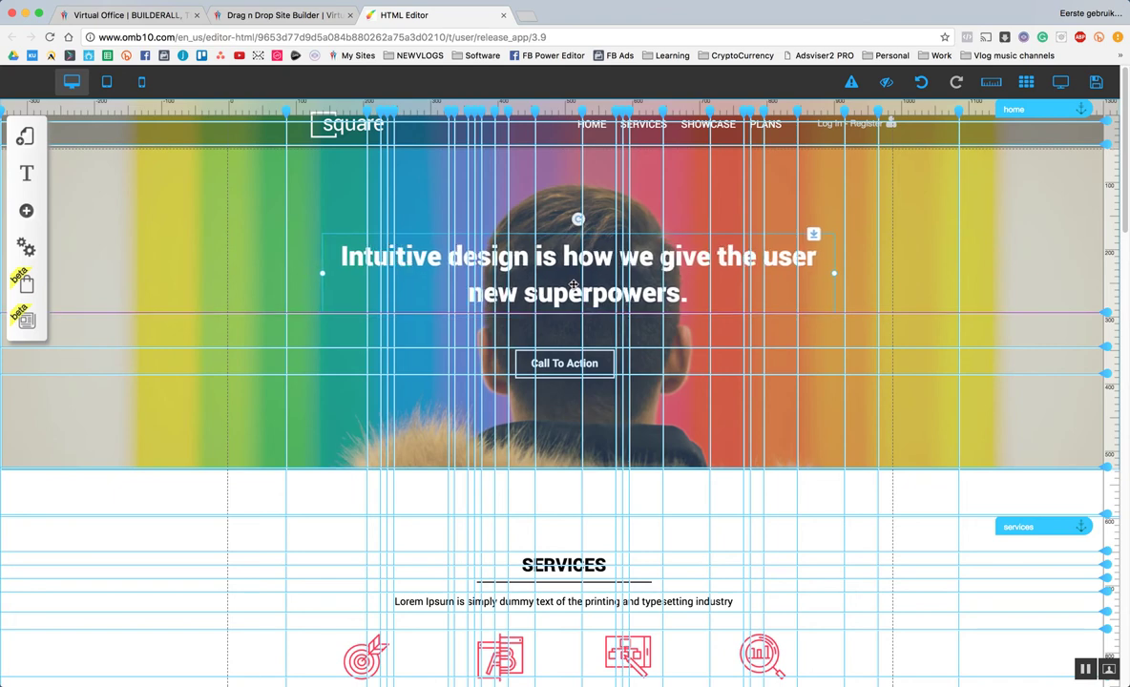
drag(574, 285, 573, 285)
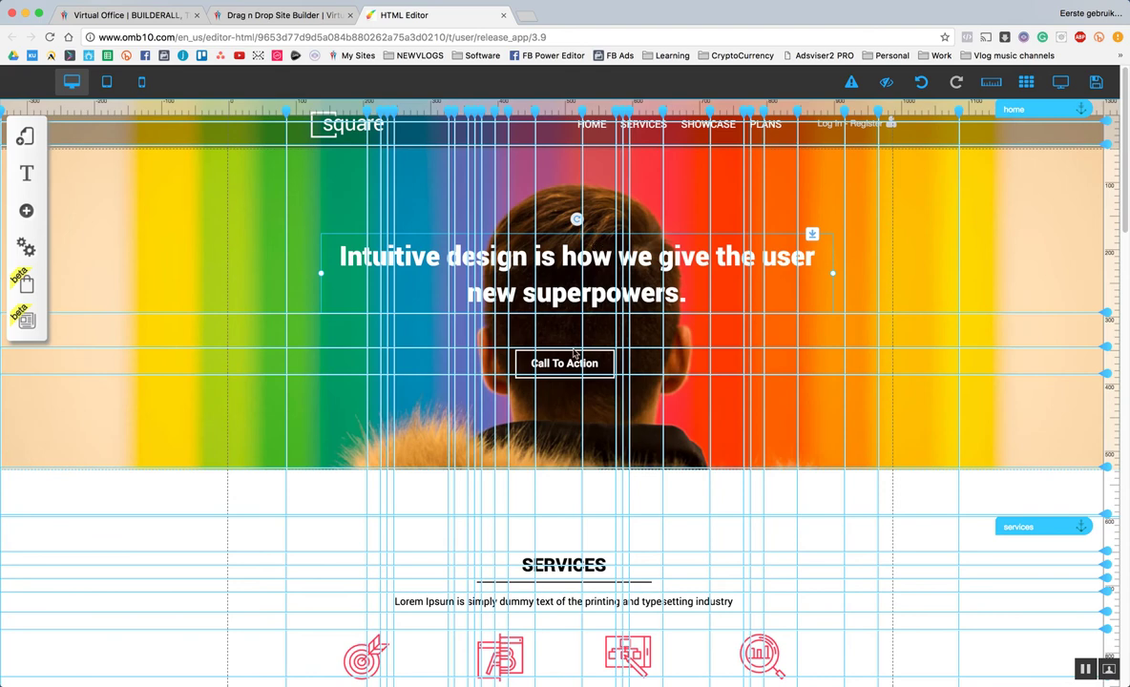
scroll(531, 369, down, 3)
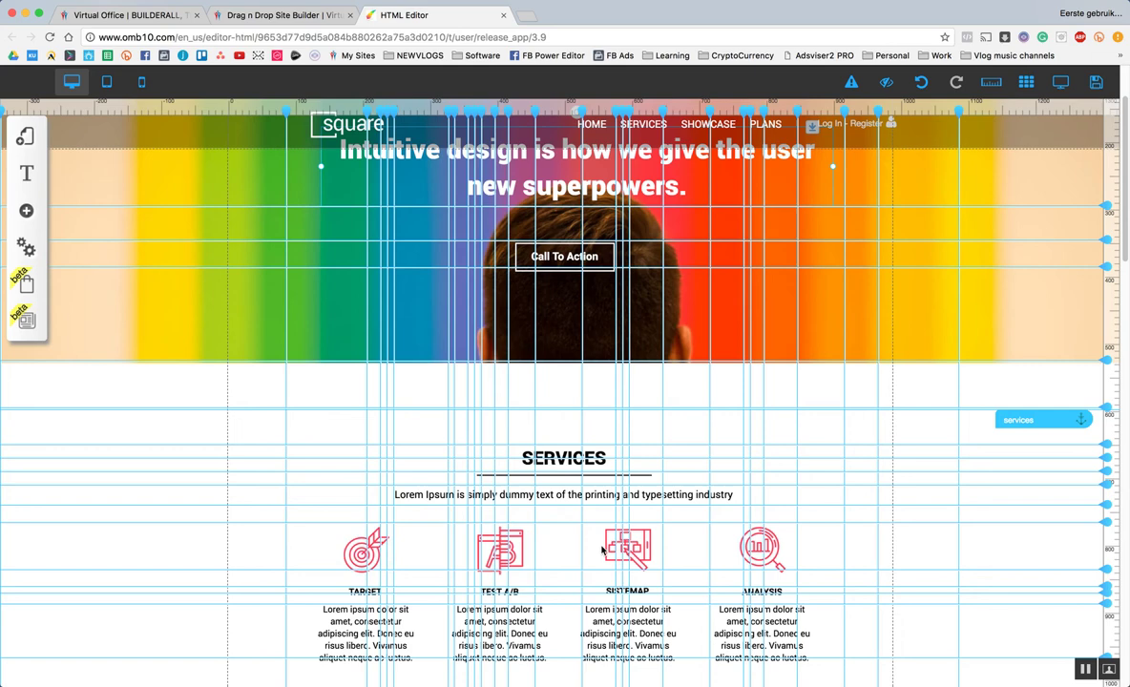
scroll(757, 484, up, 2)
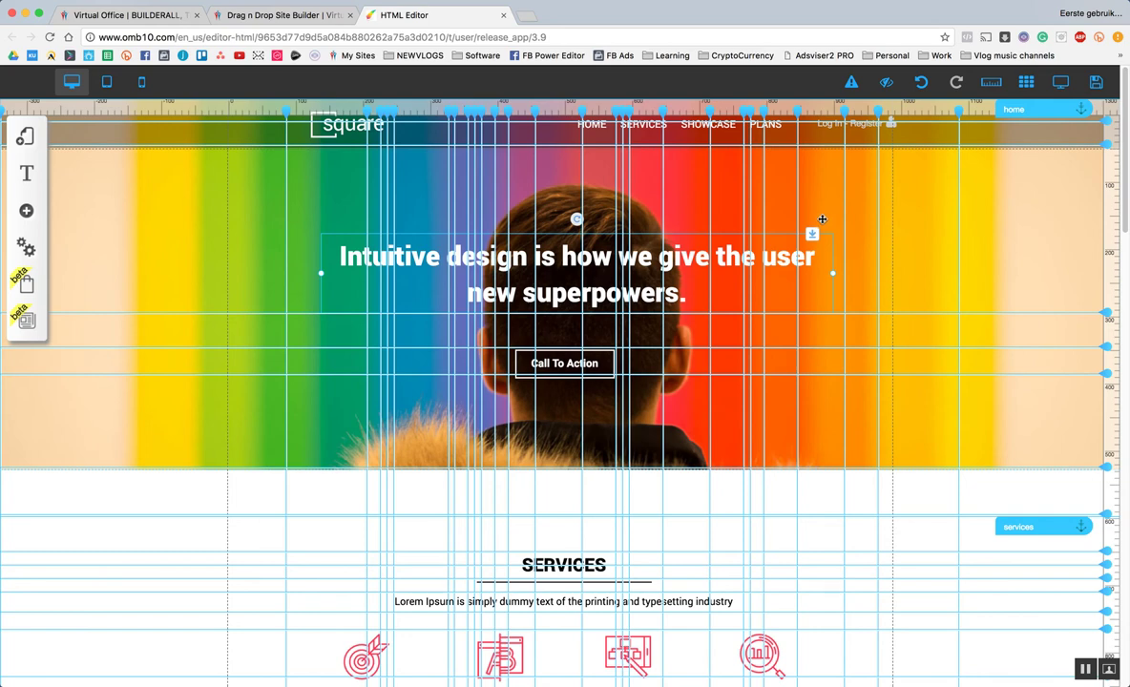
Hide the rulers and toggle the column grid guides off and back on twice.
click(989, 84)
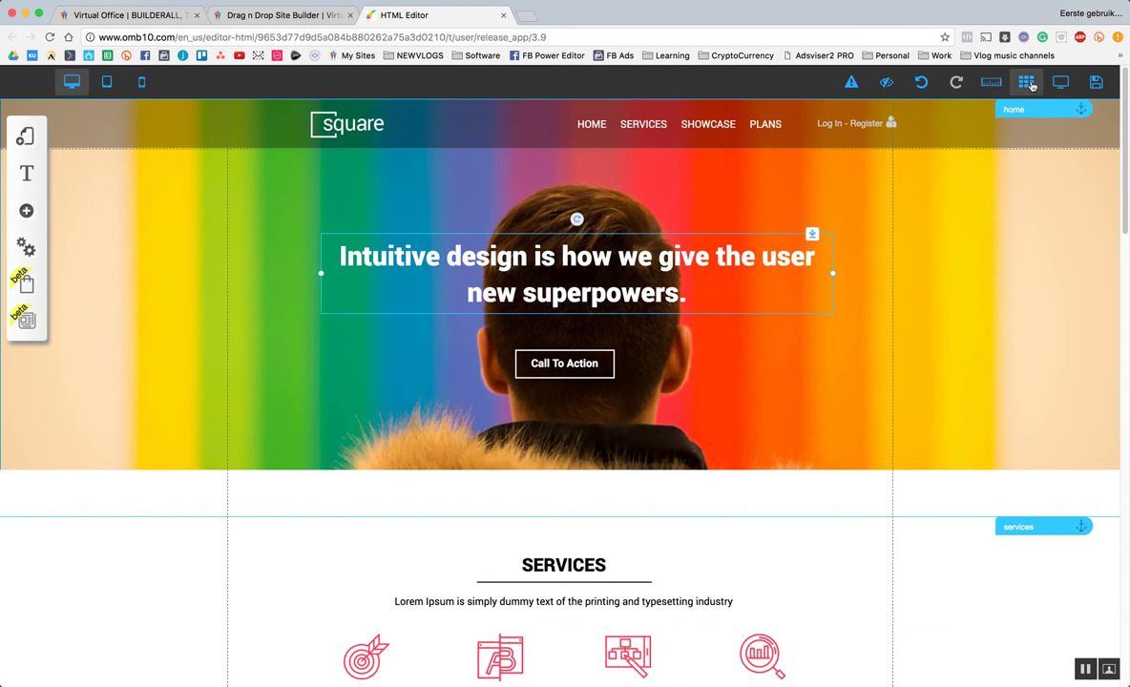
click(1027, 83)
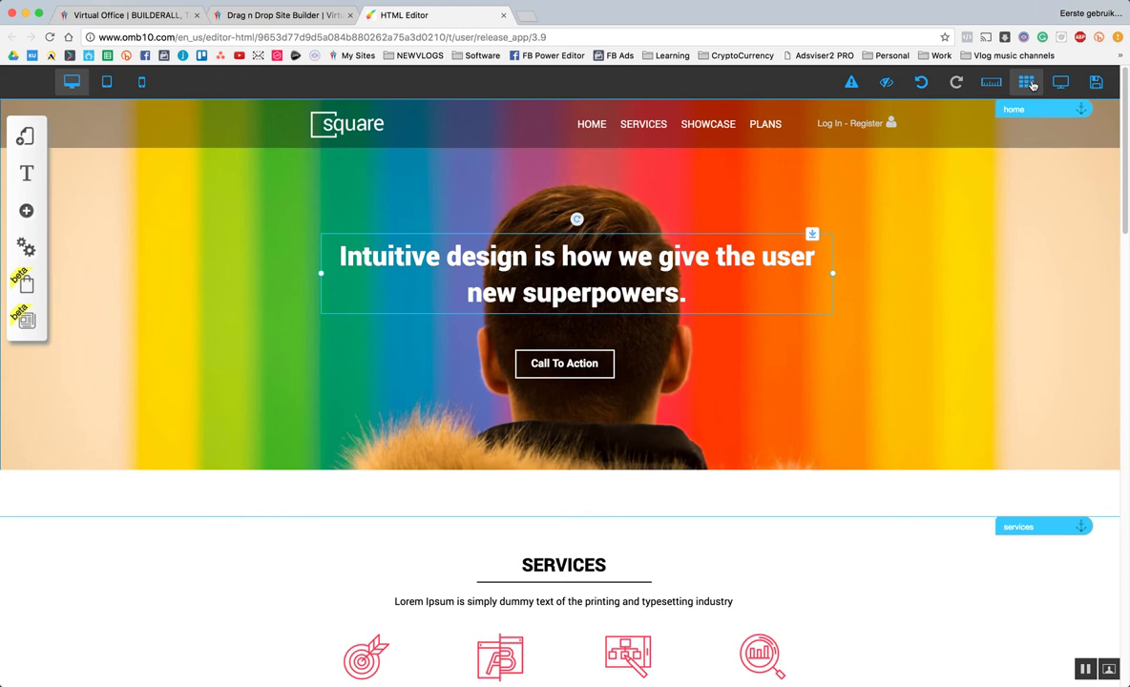
click(1030, 83)
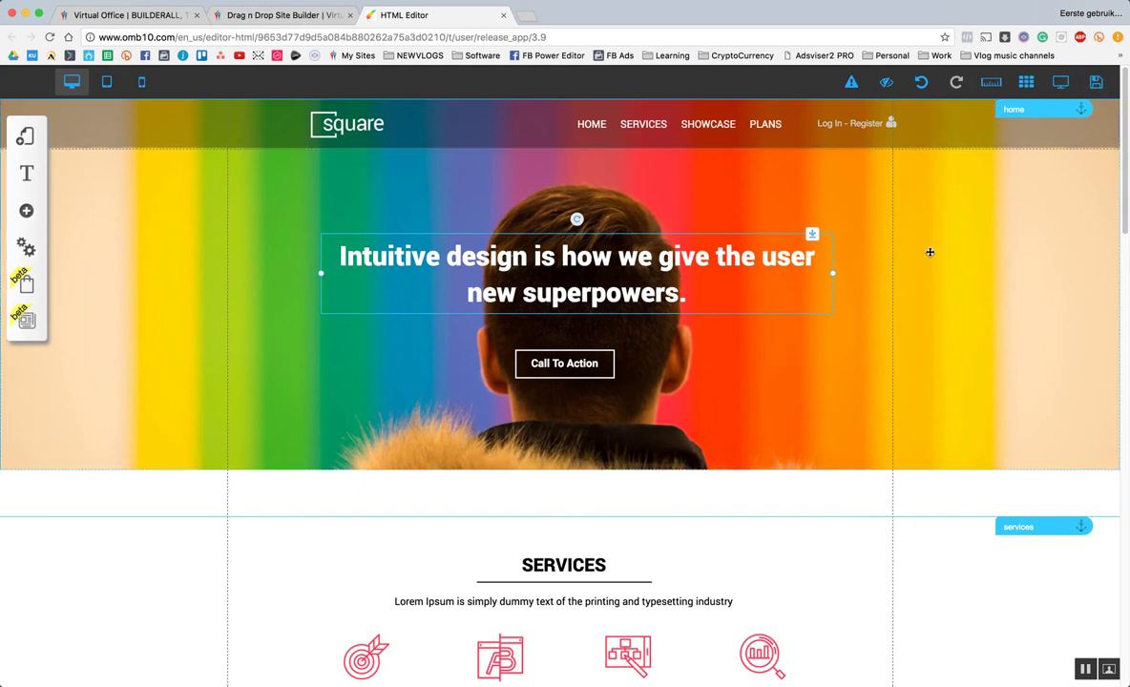
click(1027, 83)
click(1028, 83)
Preview the page, test the SHOWCASE, SERVICES, PLANS and HOME links, then return to editing.
click(1058, 85)
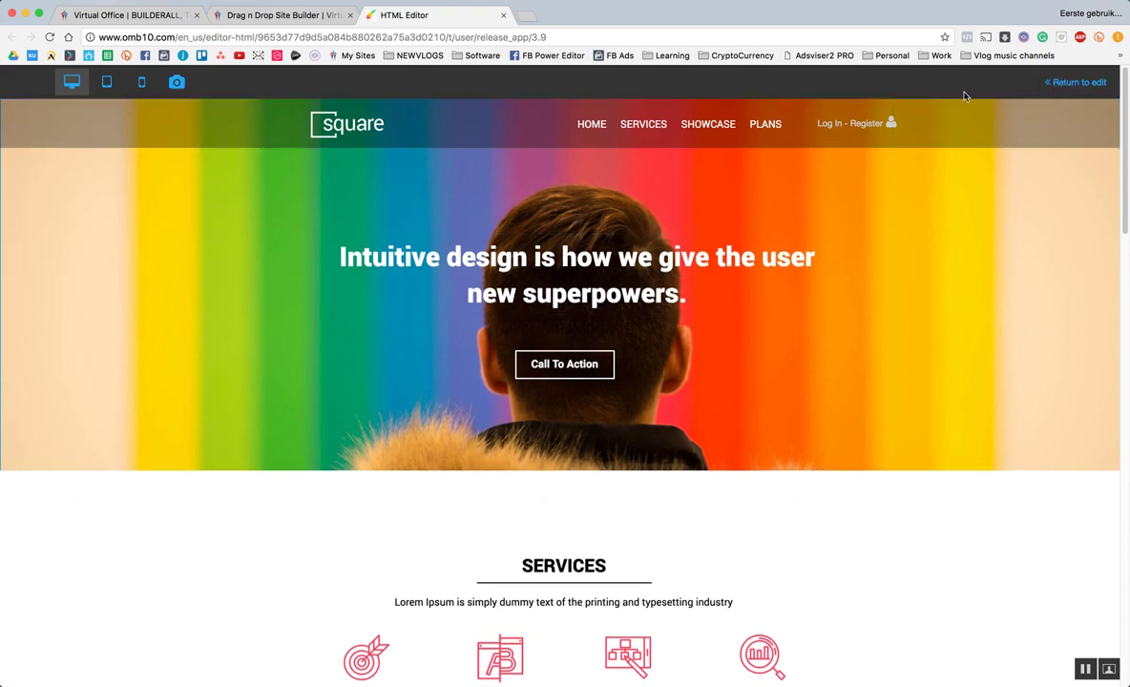
scroll(723, 125, down, 2)
click(722, 125)
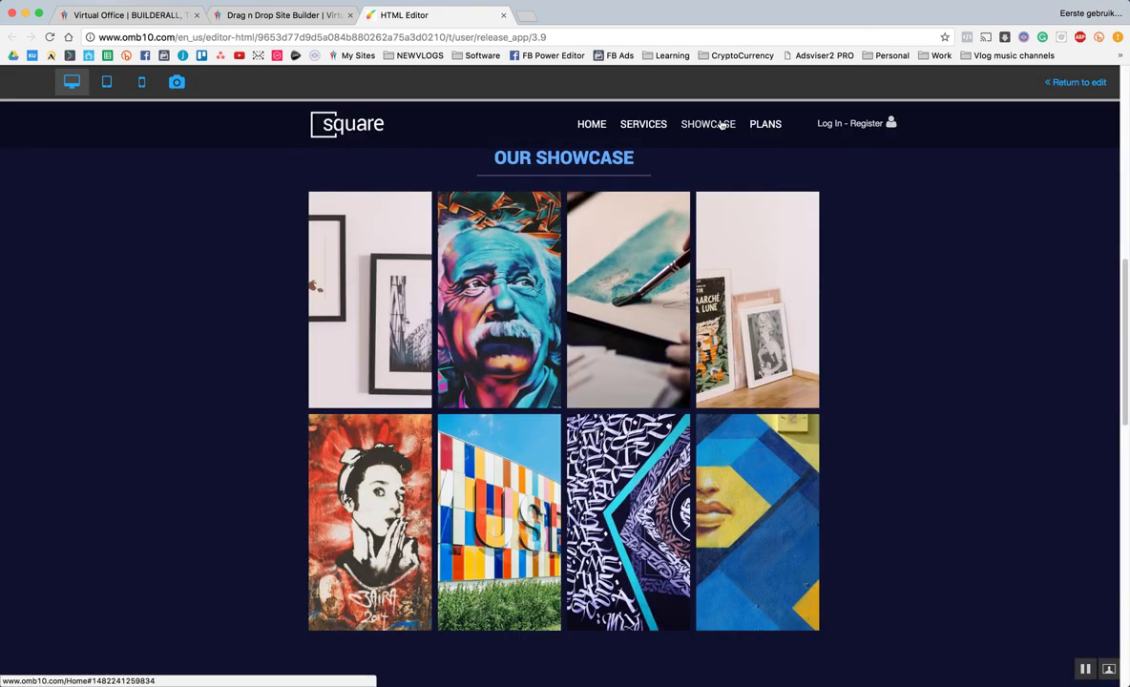
click(643, 124)
click(766, 125)
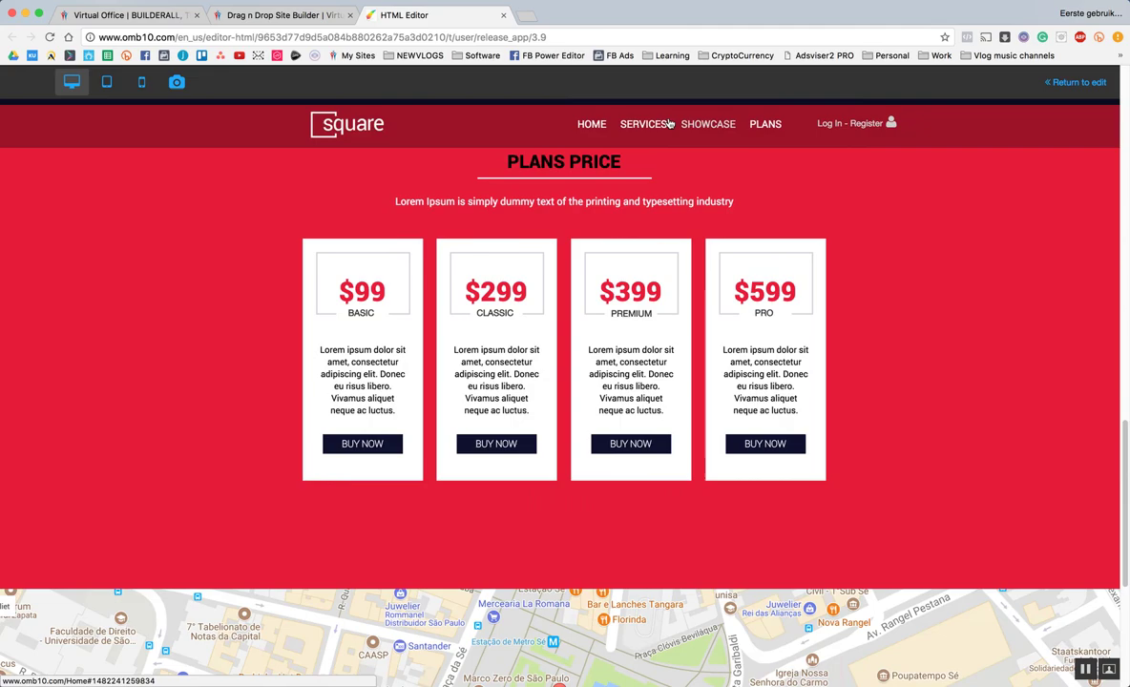
click(591, 125)
click(633, 124)
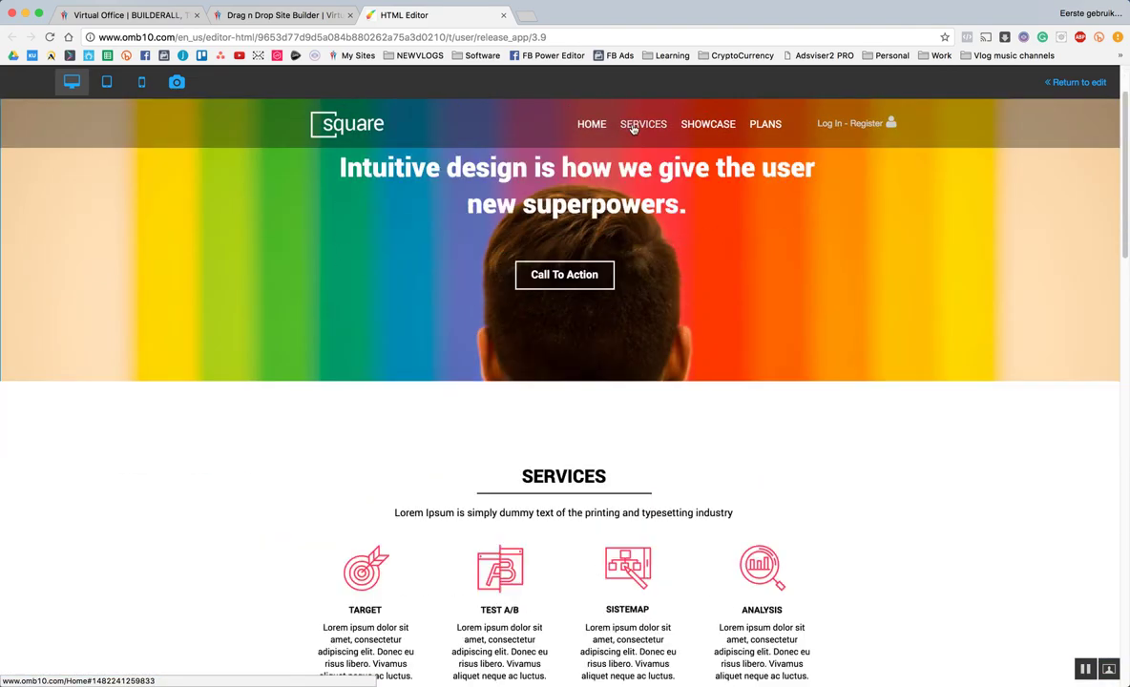
click(691, 127)
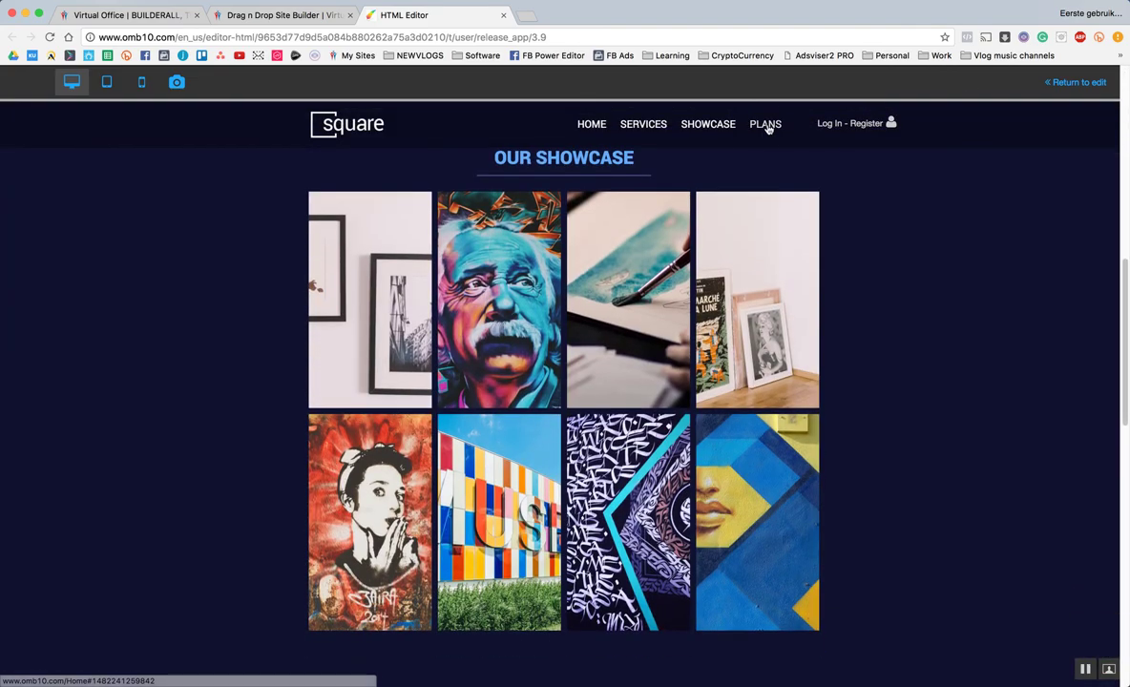
click(766, 126)
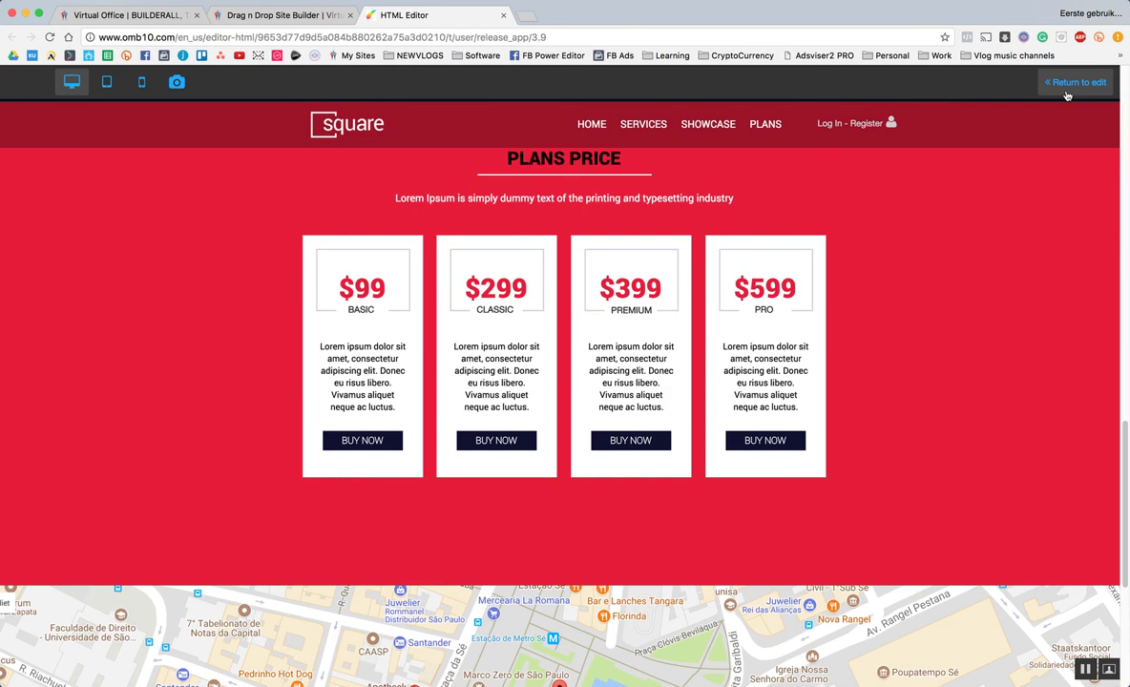
click(1075, 83)
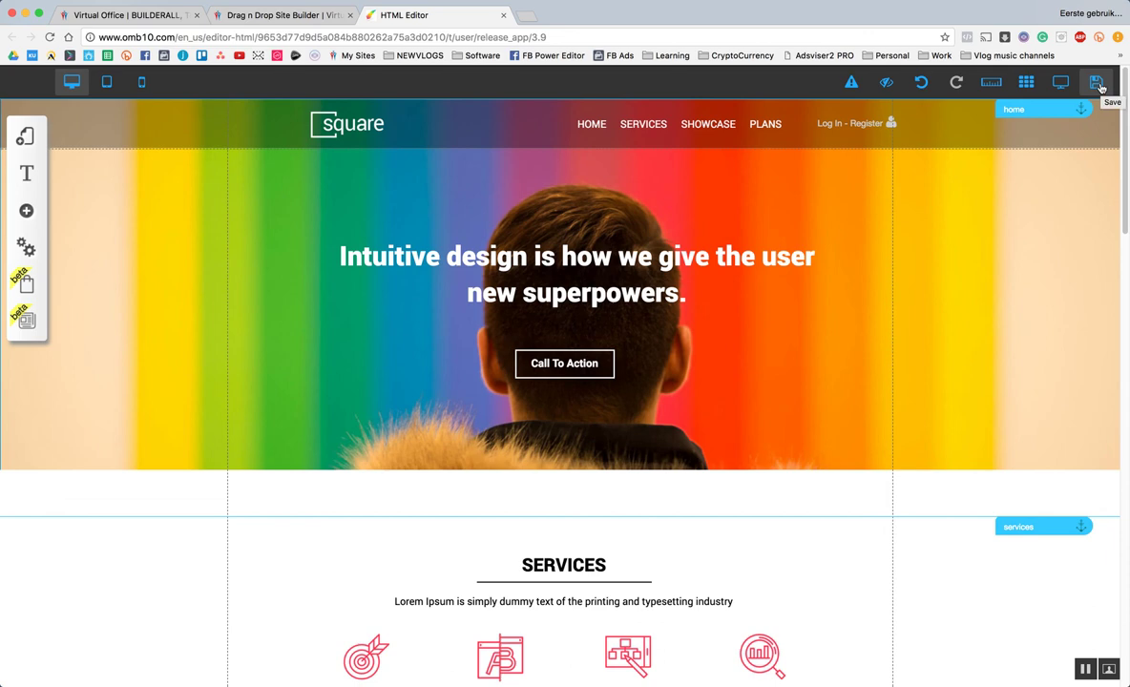
Save the page, registering the site as 'testsite' and confirming the Home page changes.
click(1101, 87)
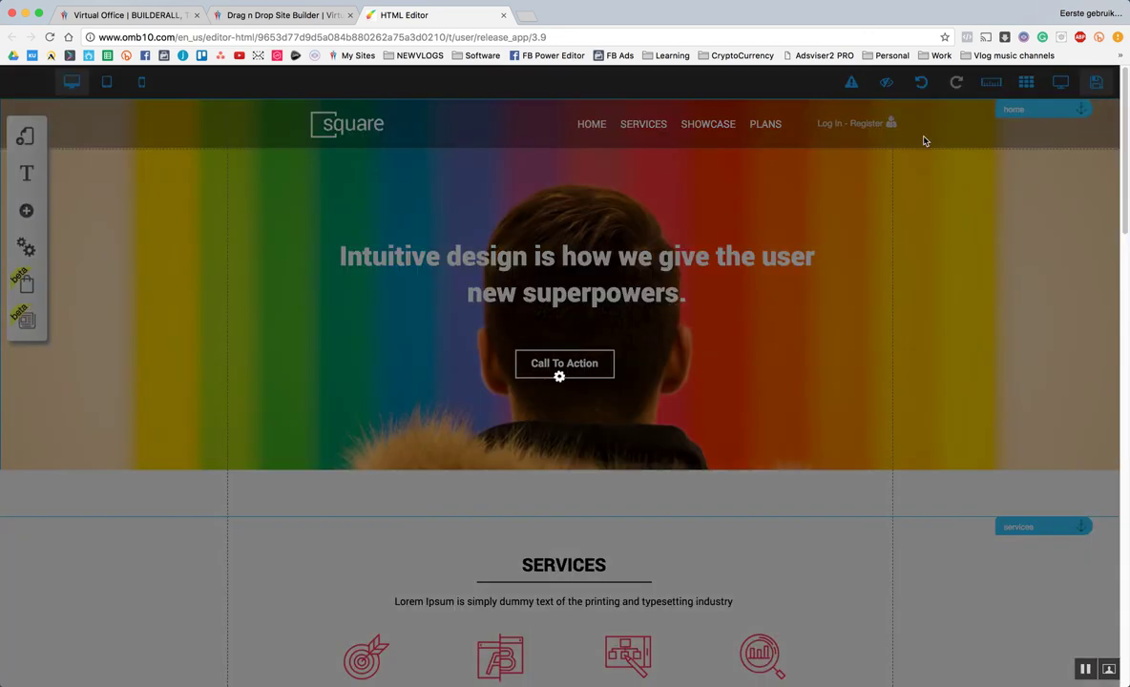
click(614, 393)
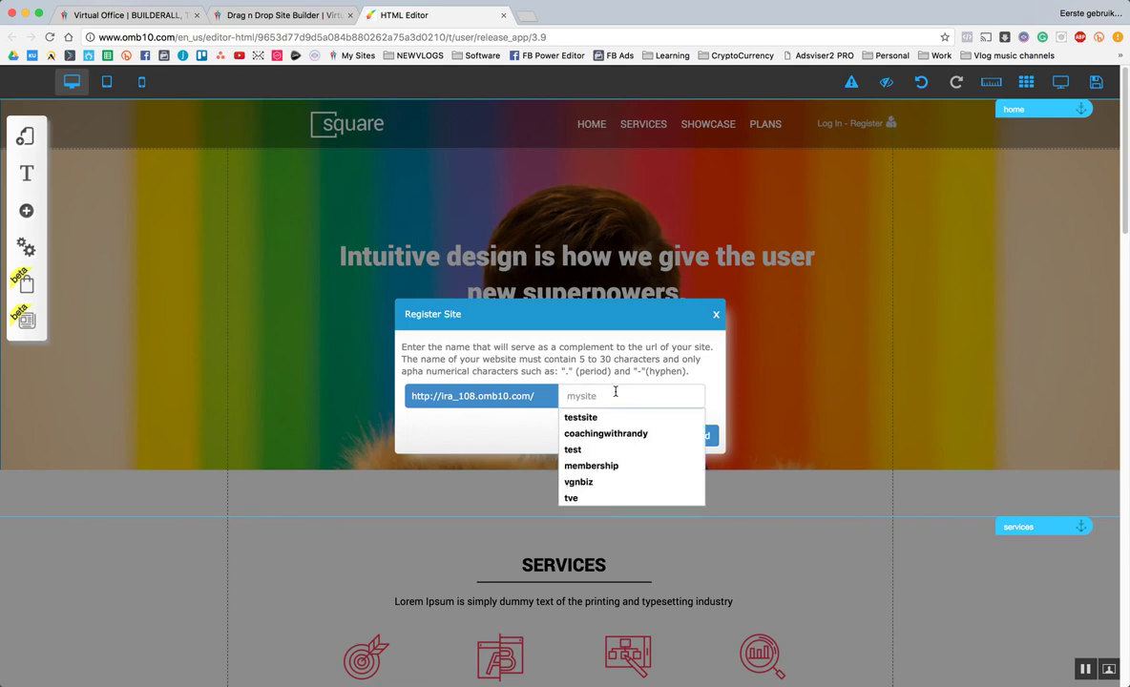
text(test)
click(605, 417)
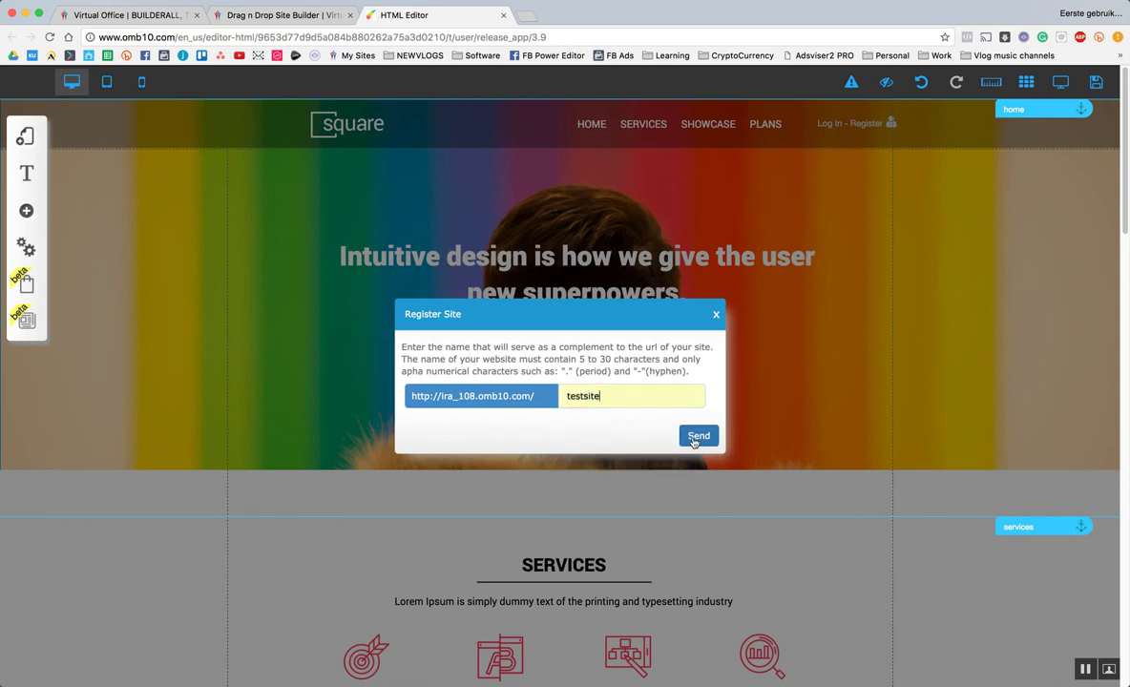
click(700, 439)
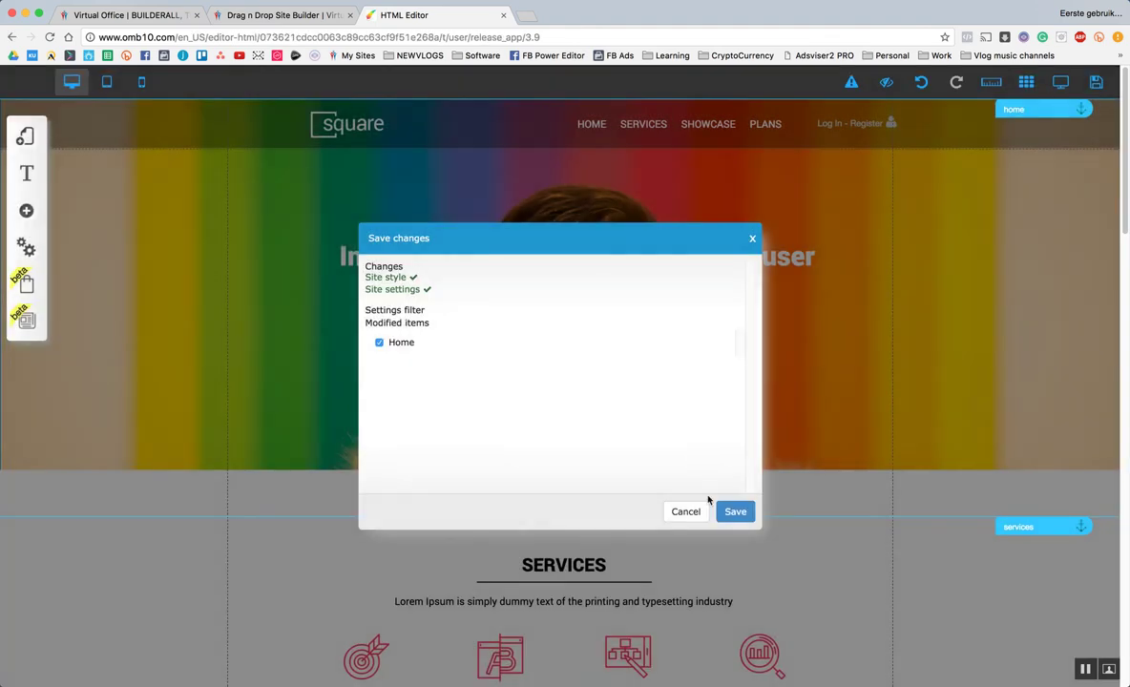
click(730, 512)
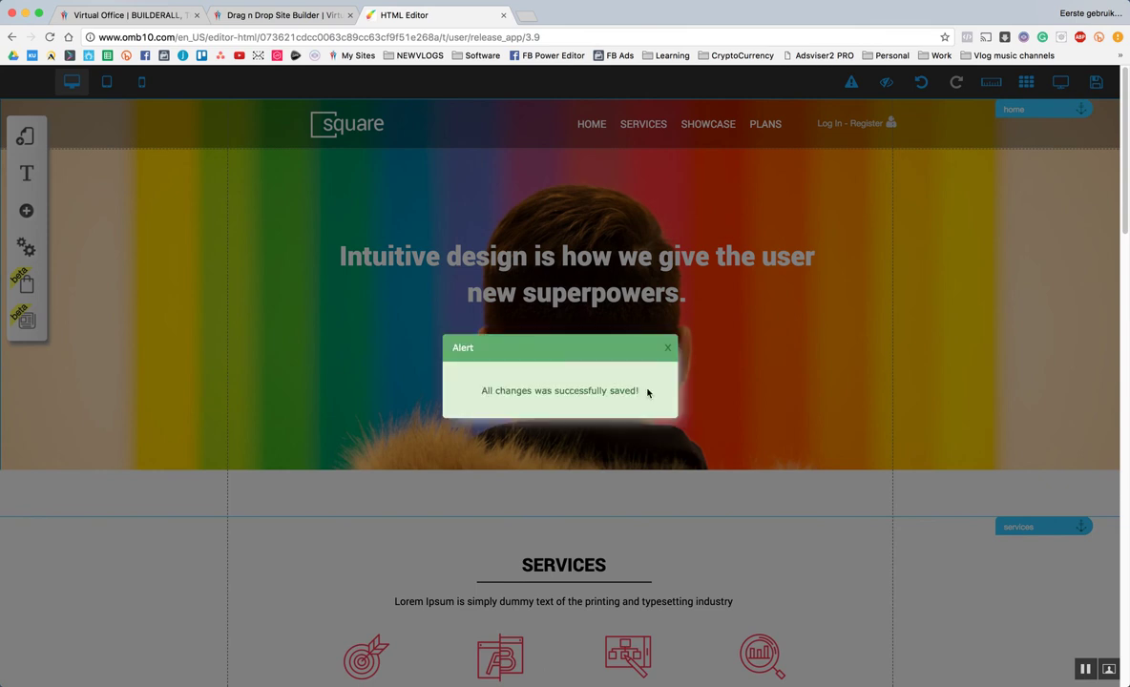
click(669, 346)
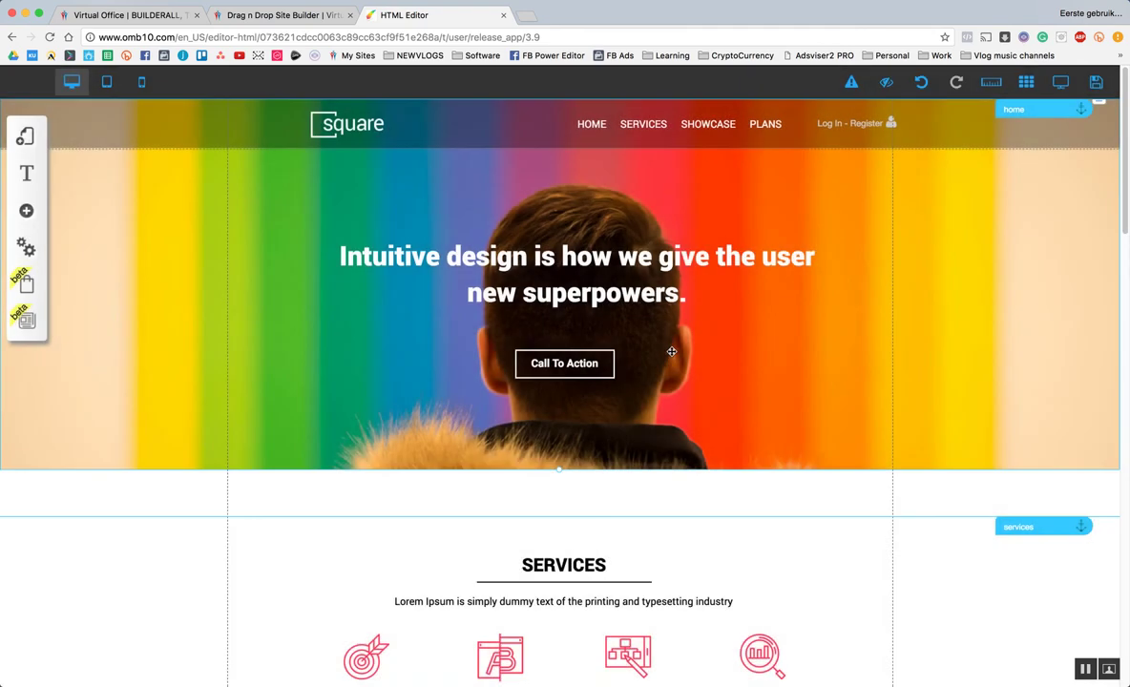